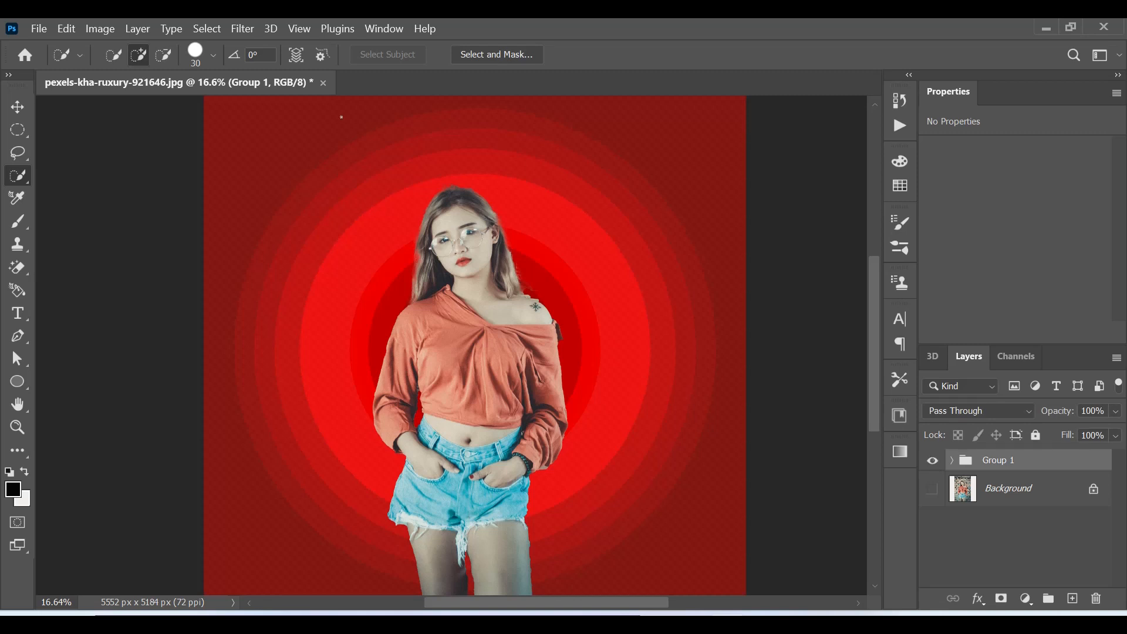
Close the current document without saving and open the pexels-kha-ruxury-921646 image from New Volume (D:).
left_click(323, 83)
left_click(614, 268)
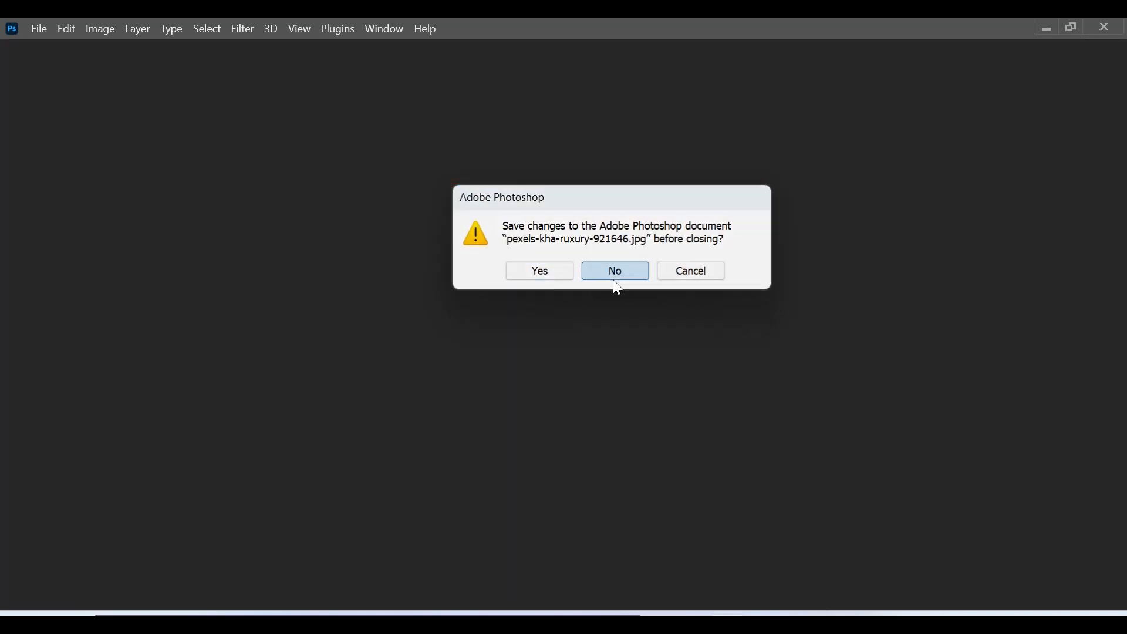
left_click(49, 183)
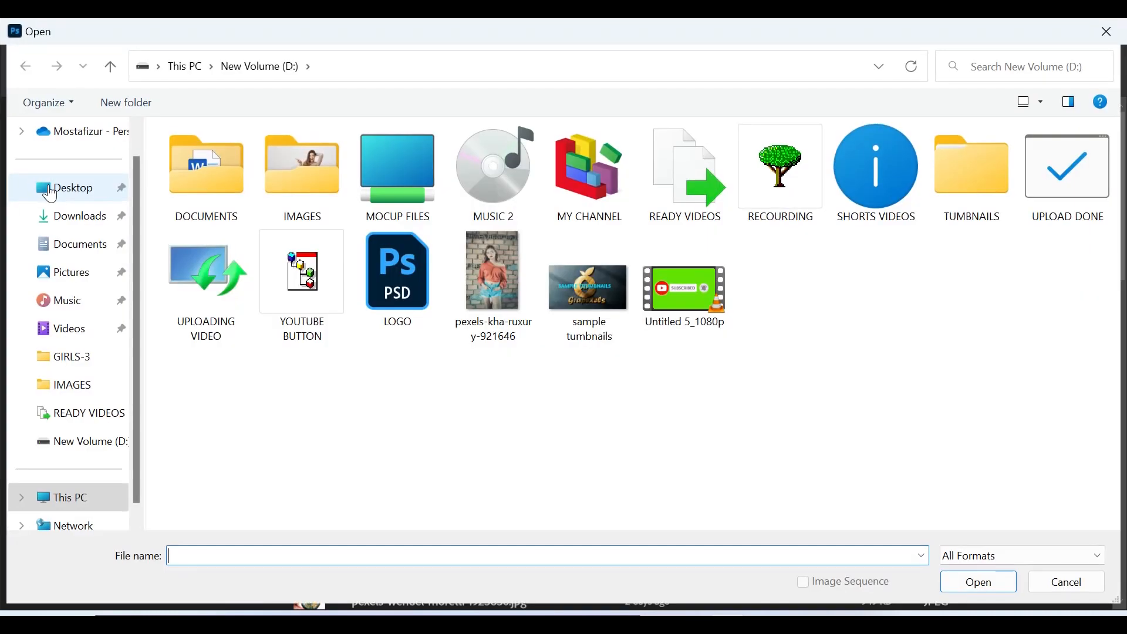
left_click(476, 287)
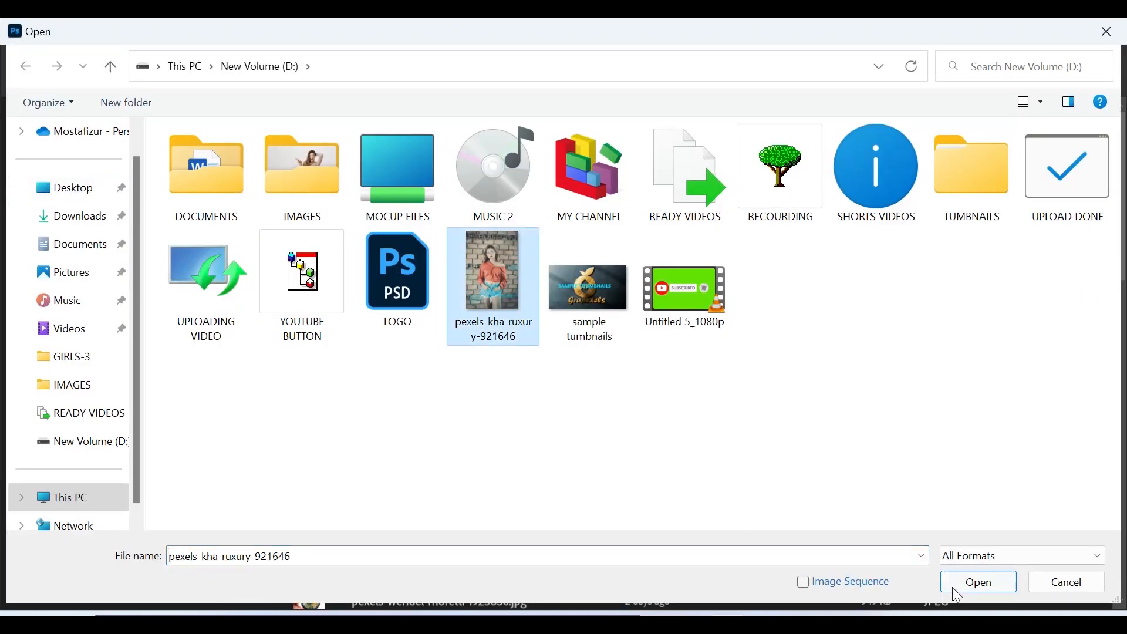
left_click(972, 582)
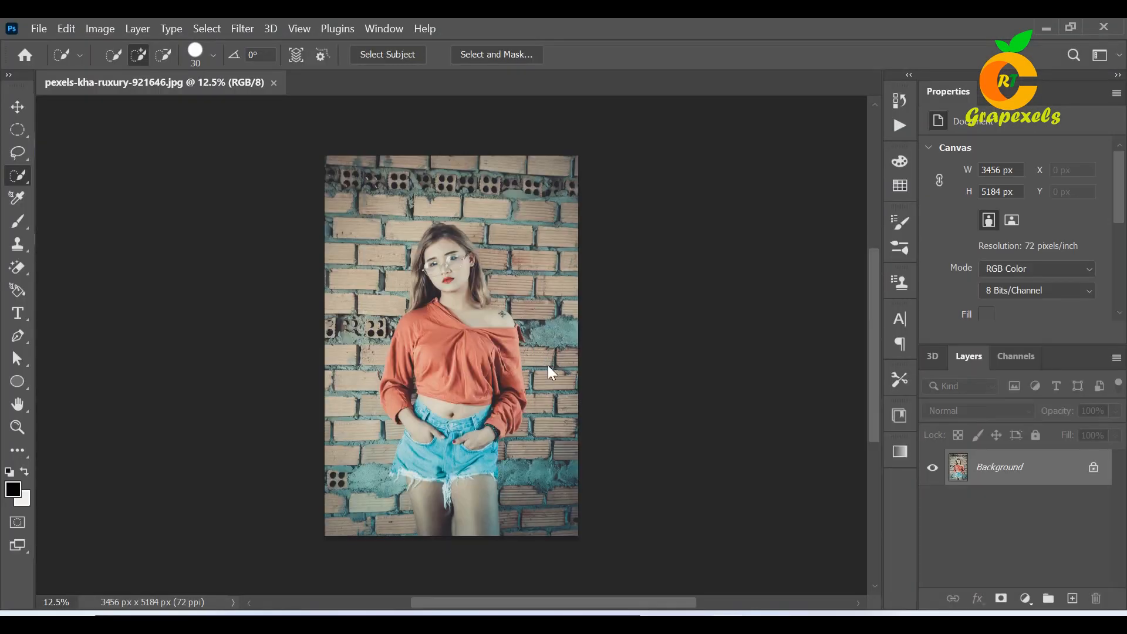
Duplicate the Background layer and automatically select the subject on the copy.
scroll(530, 373, "up", 3)
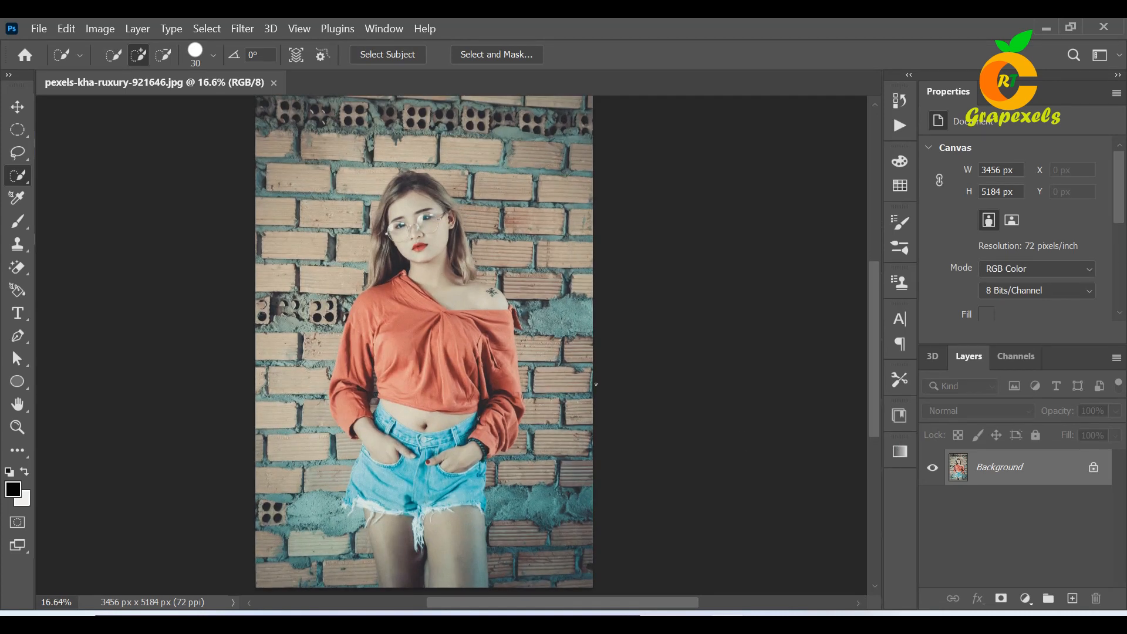
left_click_drag(1055, 480, 1080, 610)
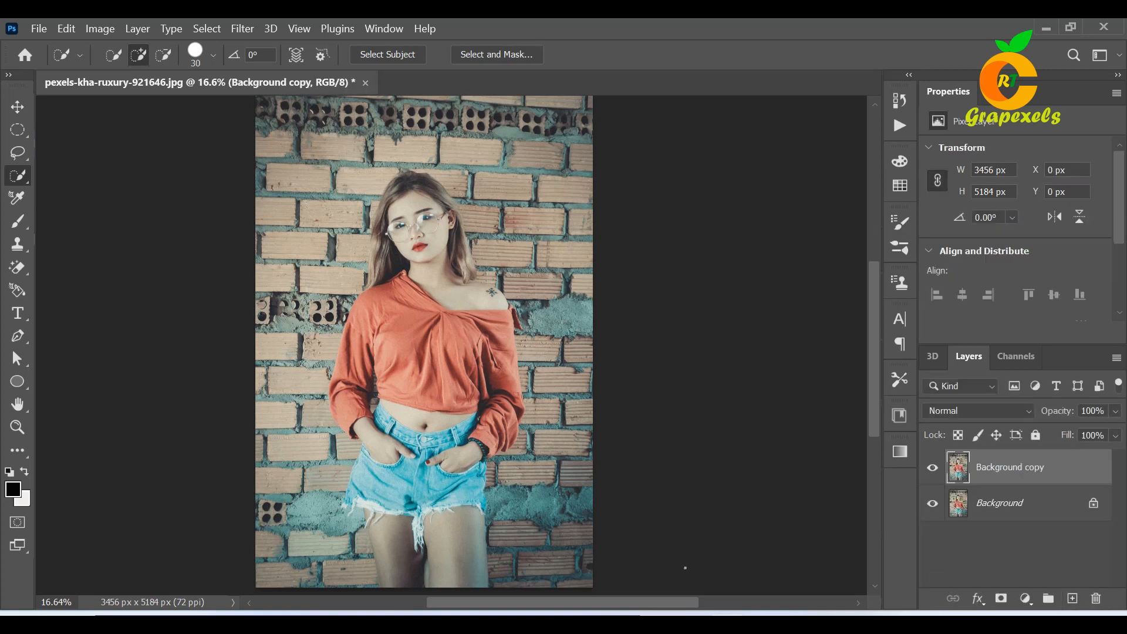
left_click(208, 30)
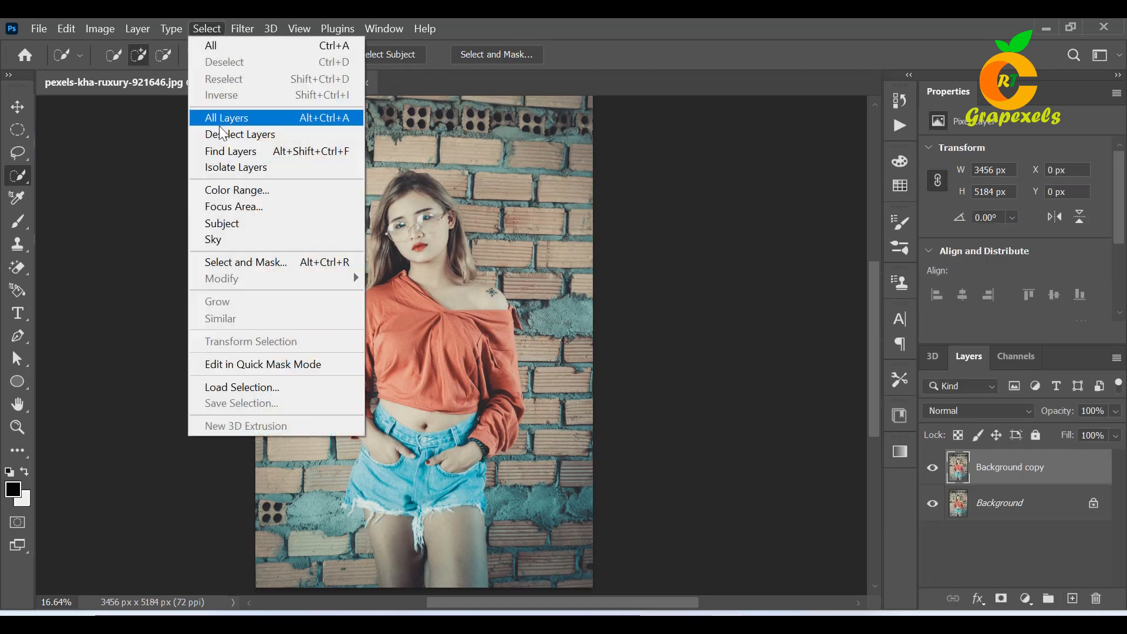
left_click(233, 226)
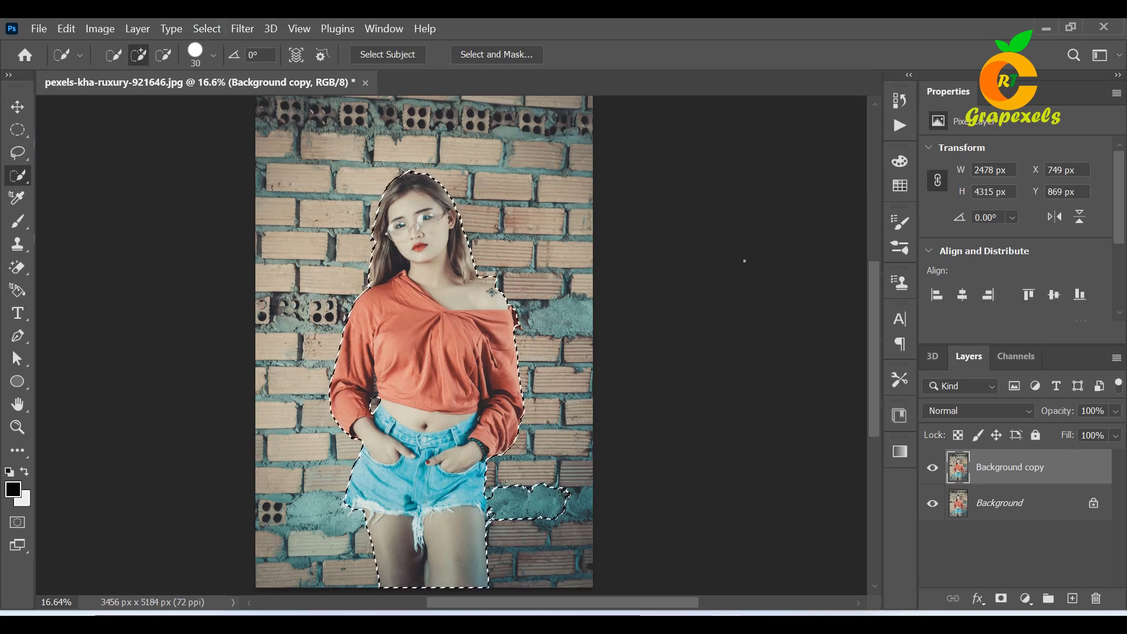
Subtract the stray patch of wall beside the shorts from the selection with the Quick Selection tool.
scroll(523, 371, "up", 2)
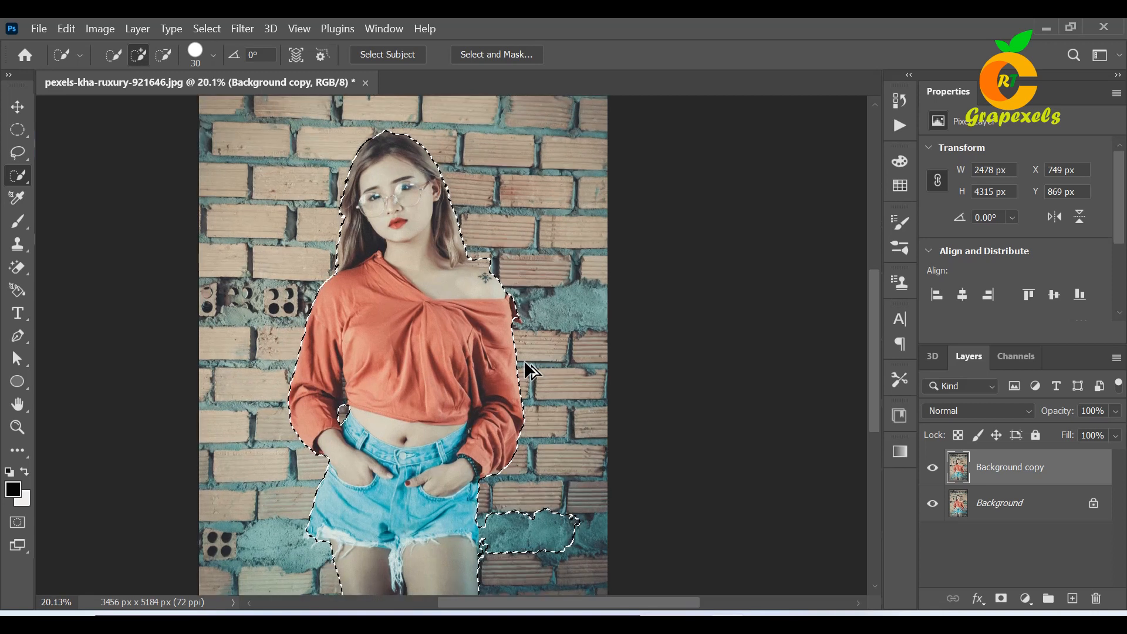
right_click(17, 175)
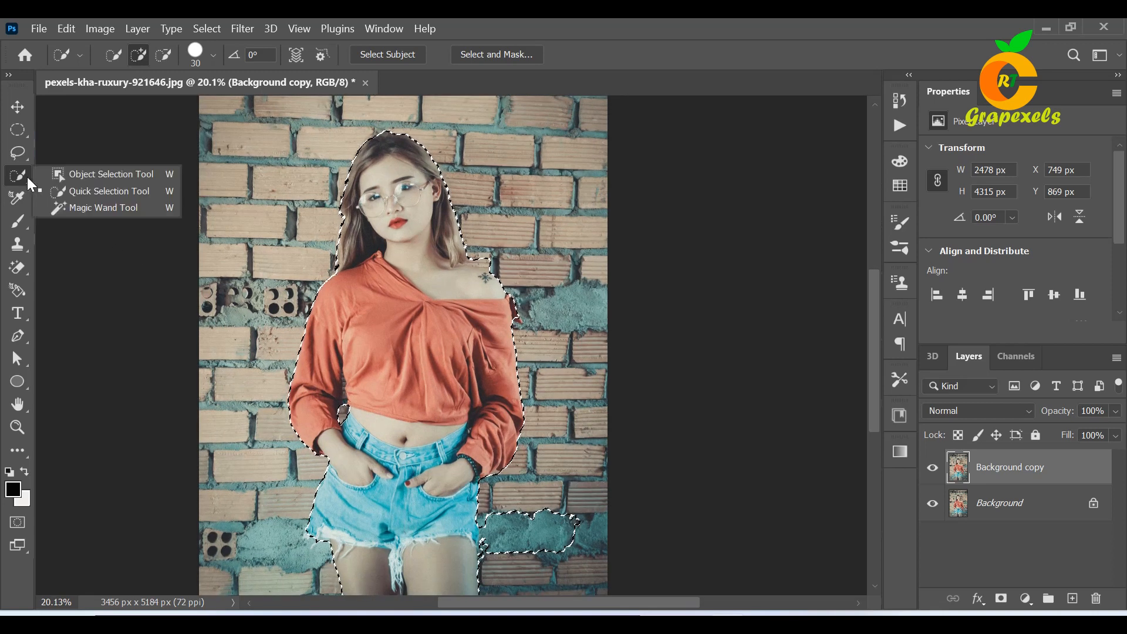
left_click(64, 188)
left_click_drag(360, 403, 332, 211)
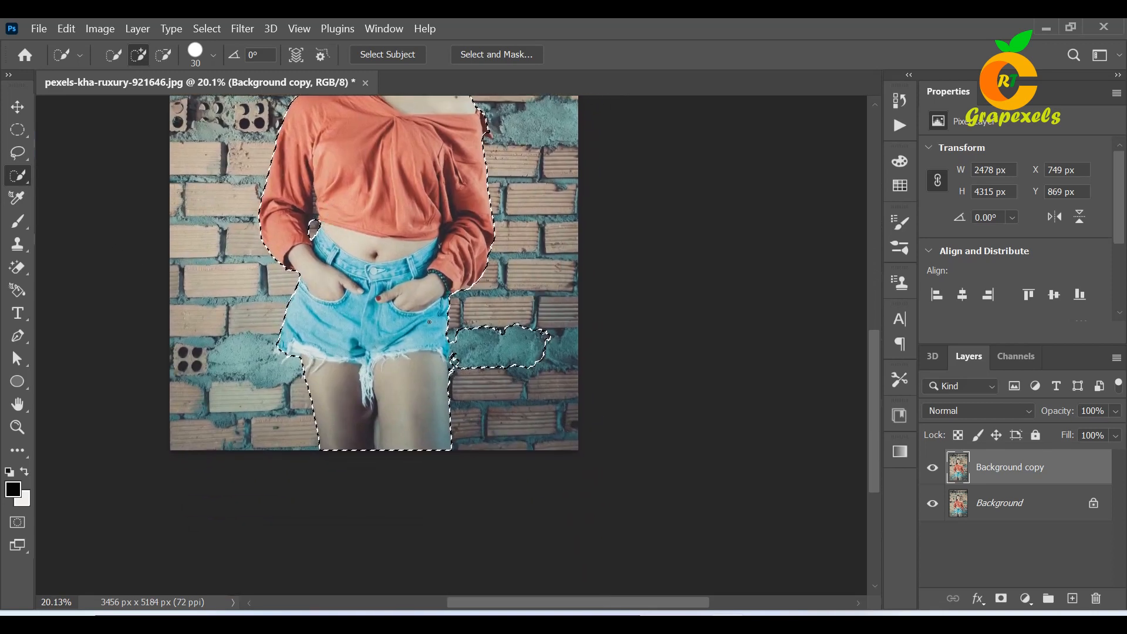
key("alt")
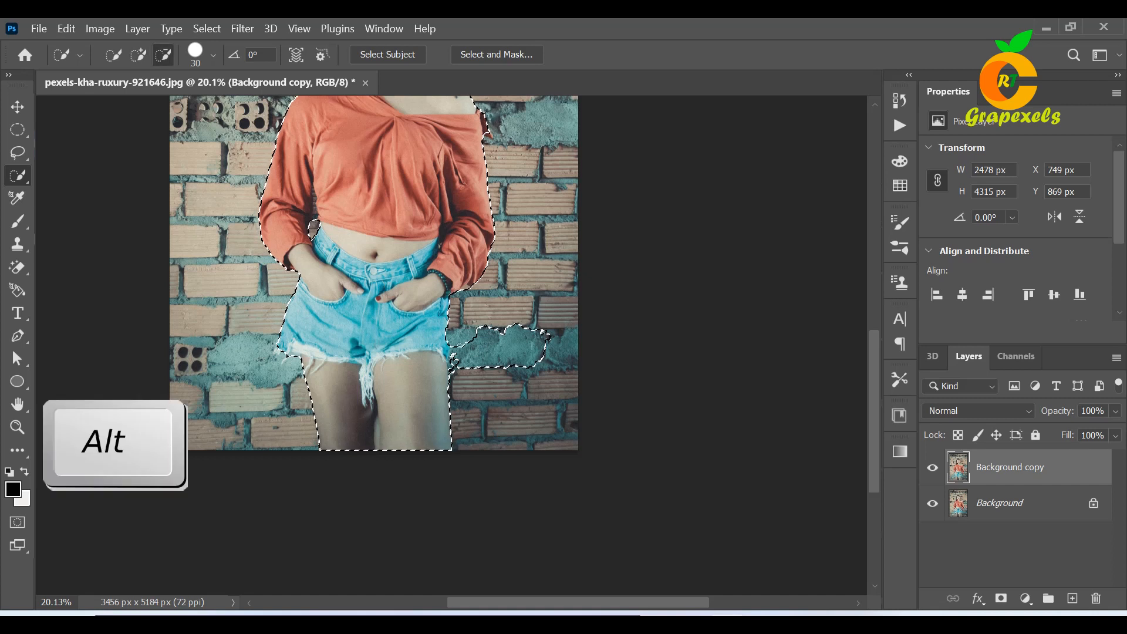
left_click(483, 349, "alt")
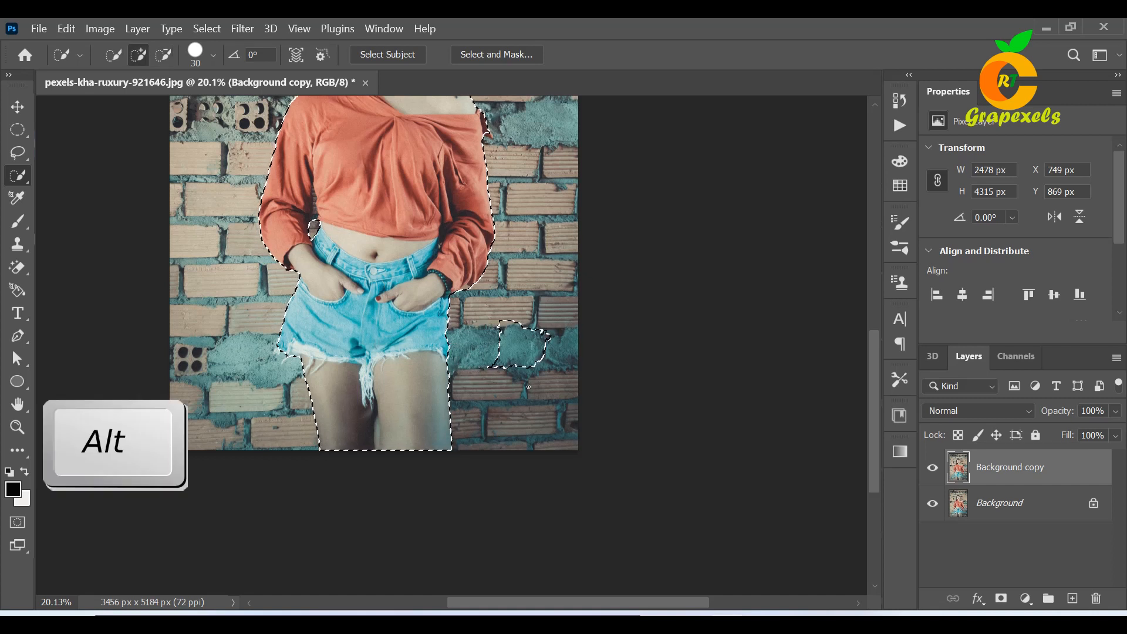
left_click_drag(535, 329, 529, 375)
left_click(508, 370, "alt")
left_click(518, 323, "alt")
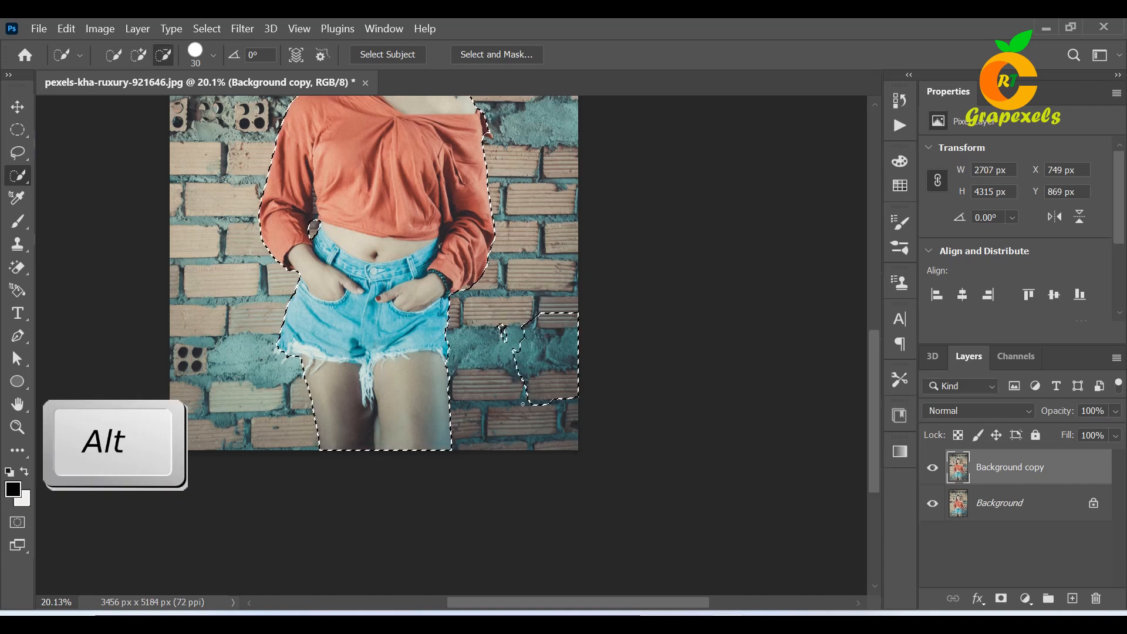
left_click(542, 346, "alt")
left_click(555, 392, "alt")
left_click(540, 387, "alt")
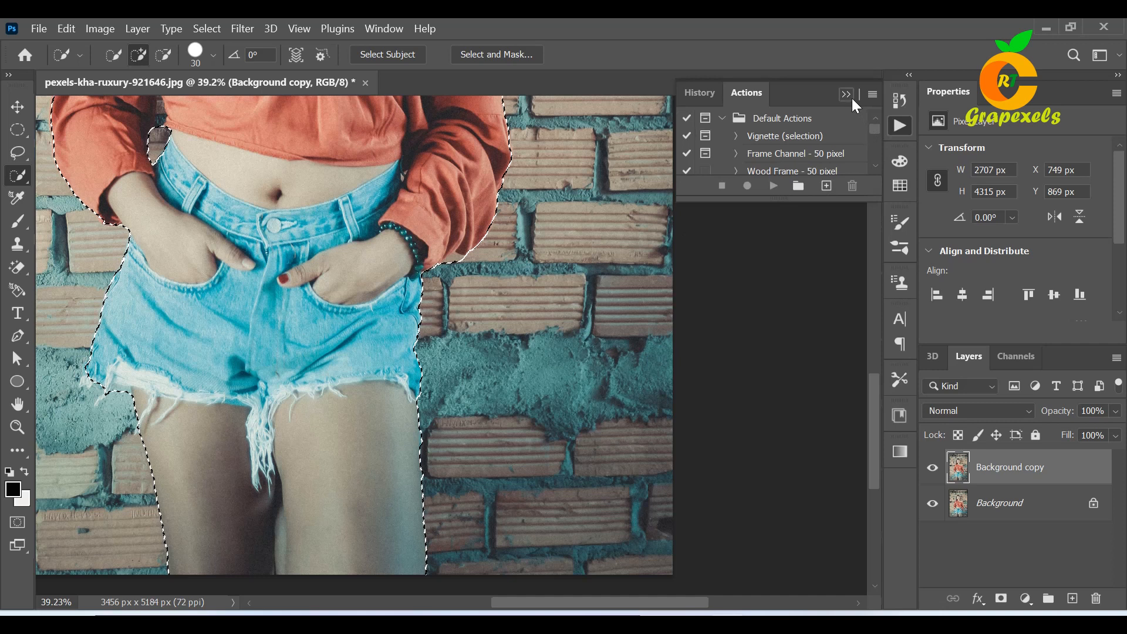
Subtract the narrow background gap between the woman's legs from the selection, undoing the stroke that removes too much.
left_click(900, 125)
left_click_drag(338, 411, 395, 337)
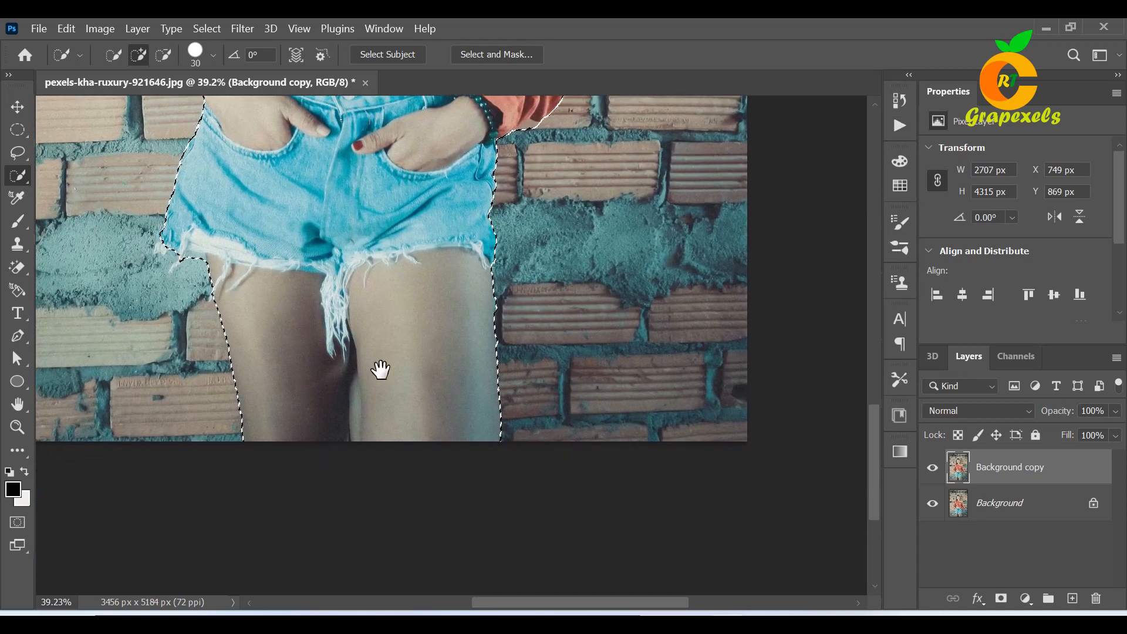
key("alt")
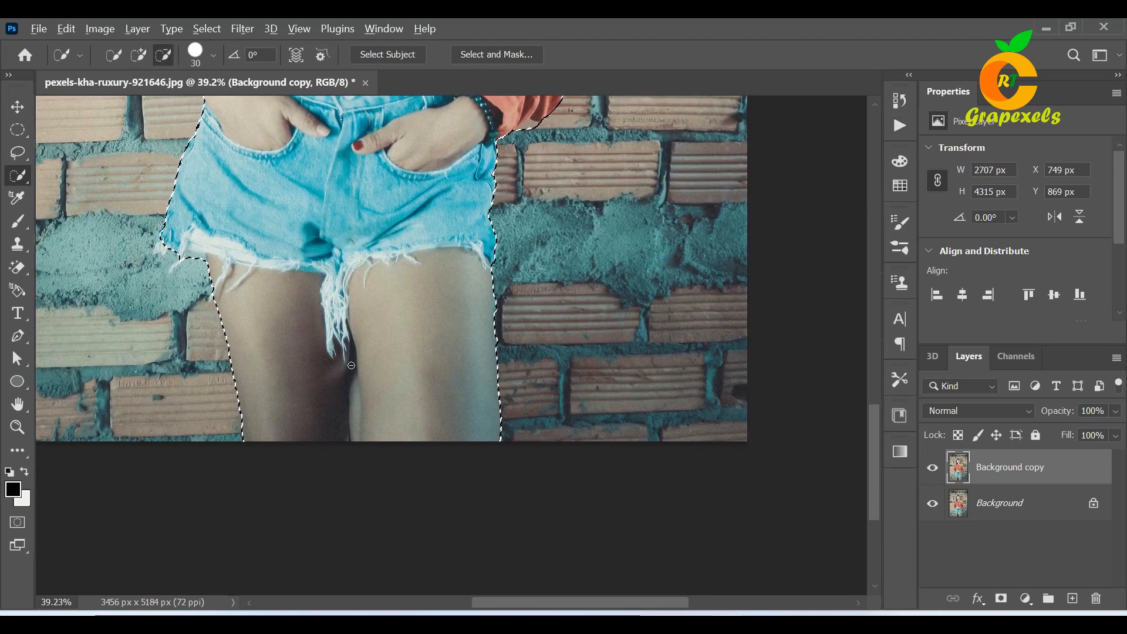
left_click_drag(351, 373, 357, 413)
key("ctrl+z")
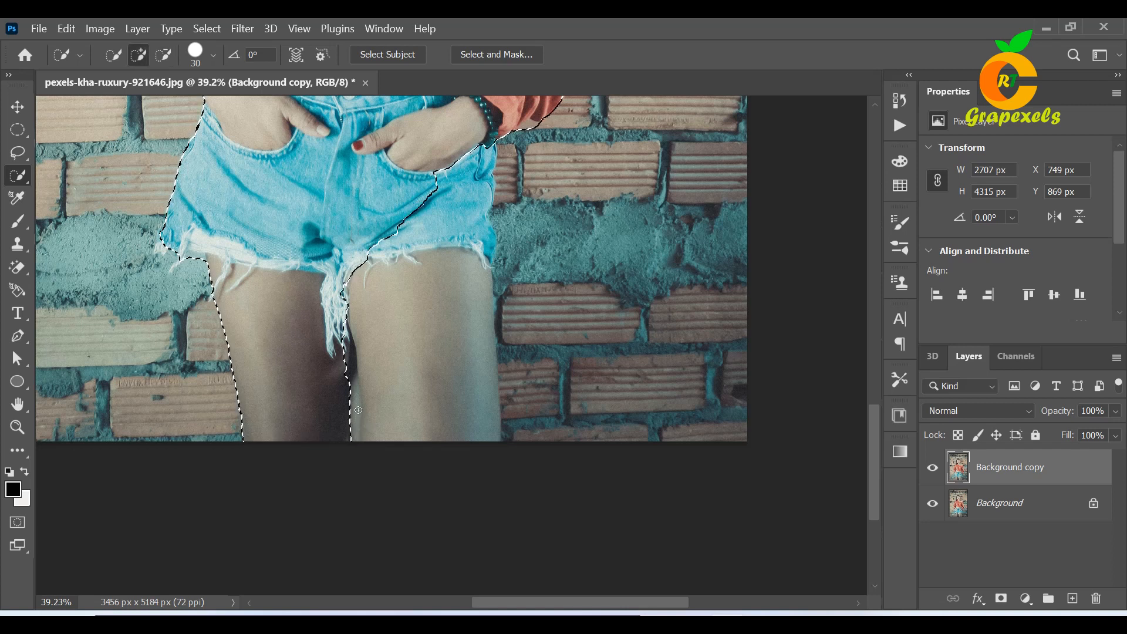
left_click(900, 125)
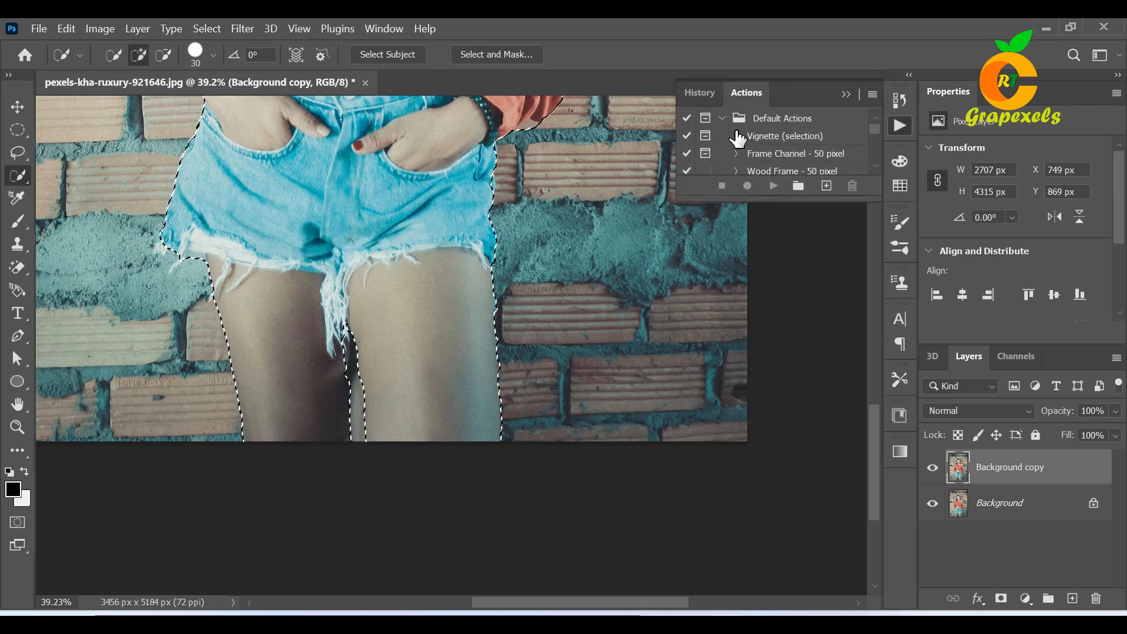
left_click(846, 94)
Subtract the wall gap between the woman's sleeve and waist from the selection.
left_click_drag(522, 271, 543, 402)
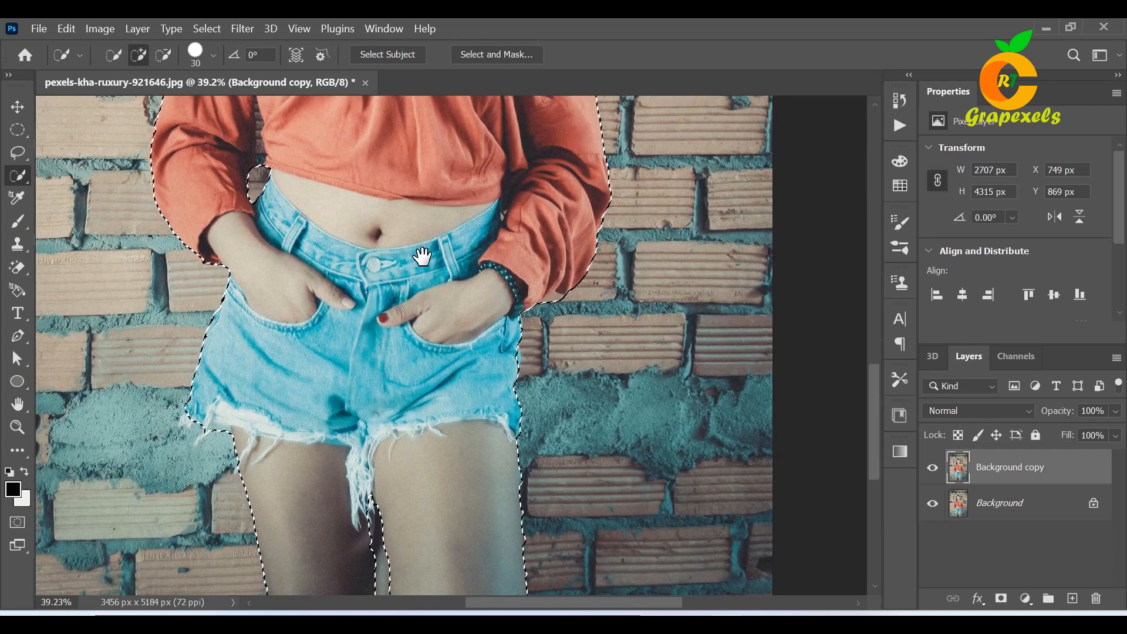
left_click_drag(432, 270, 443, 385)
left_click_drag(360, 280, 370, 347)
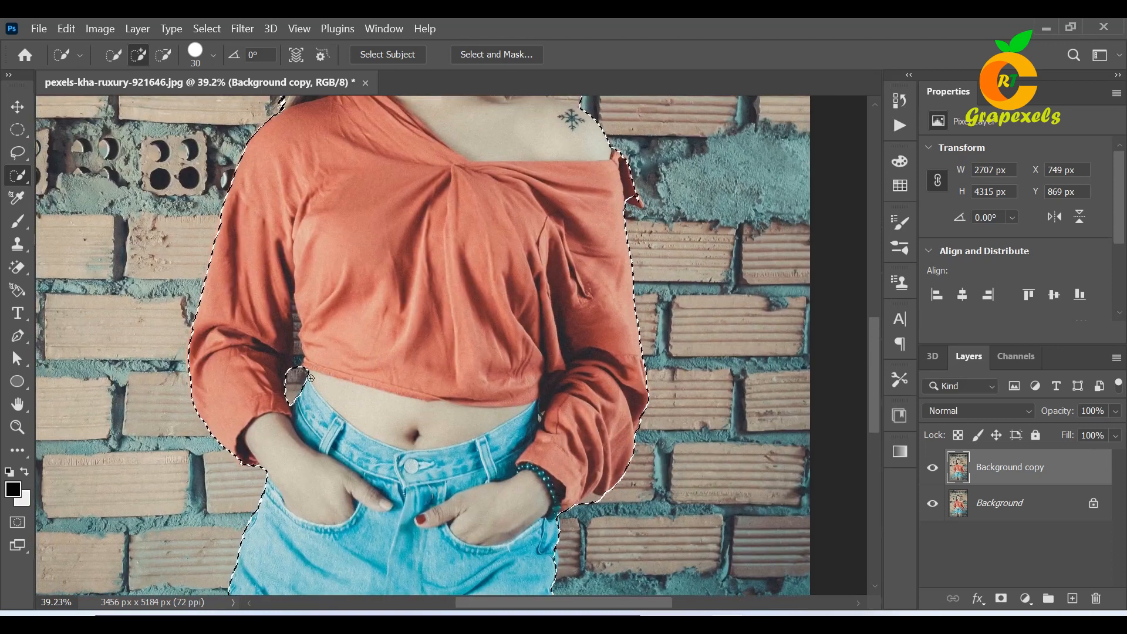
scroll(322, 389, "up", 2)
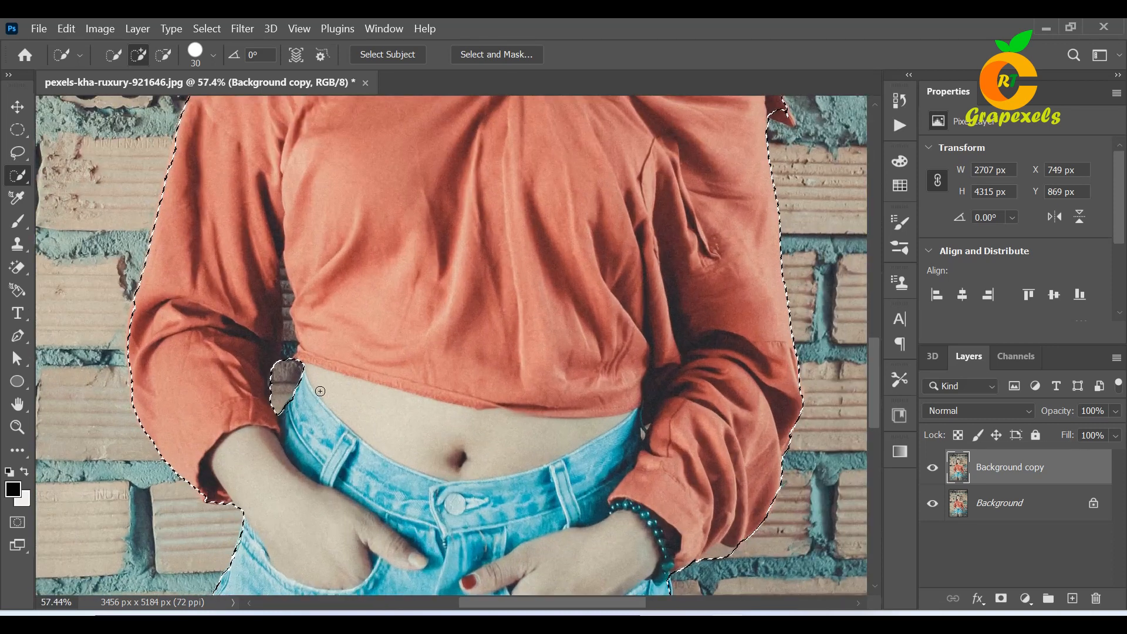
key("alt")
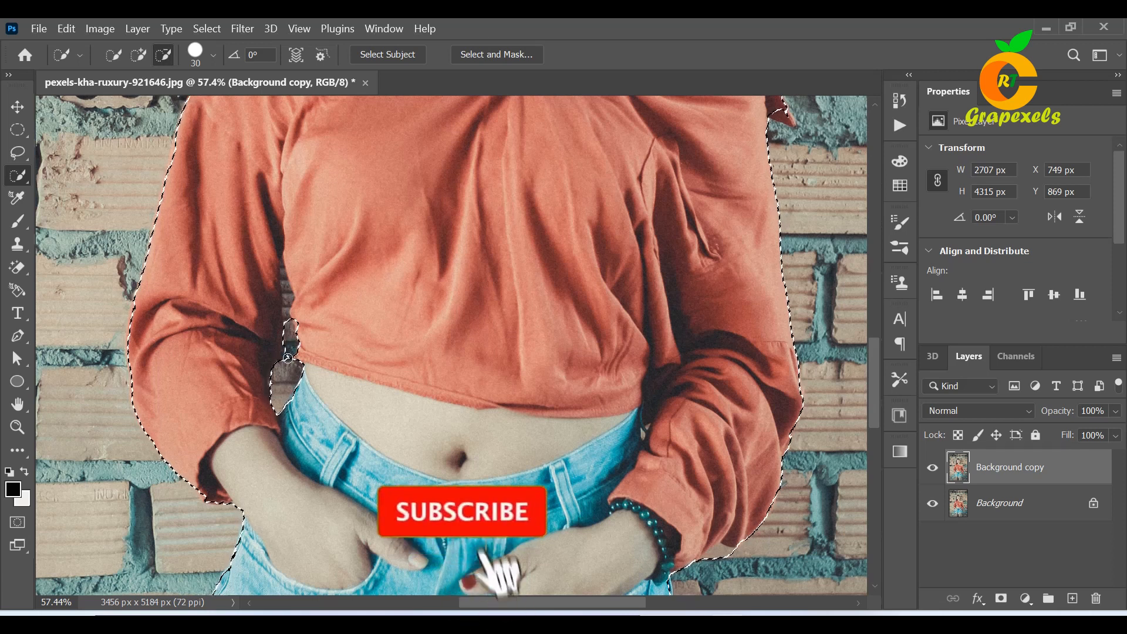
mouse_move(289, 313)
left_mouse_down()
mouse_move(229, 334)
mouse_move(264, 256)
mouse_move(246, 311)
mouse_move(249, 382)
left_mouse_up()
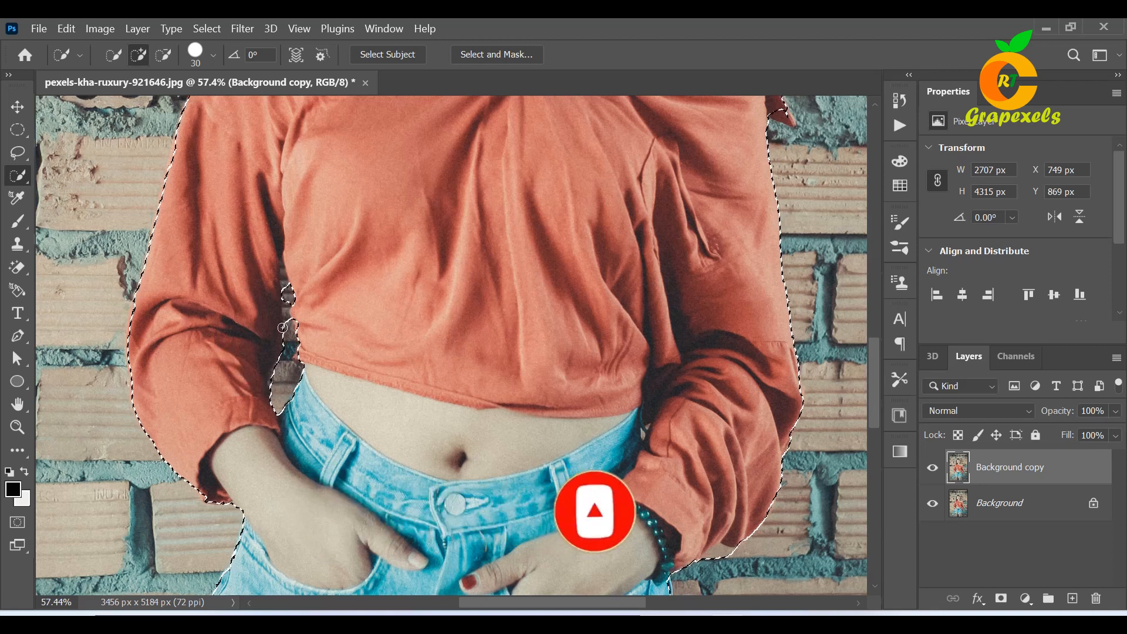
key("alt")
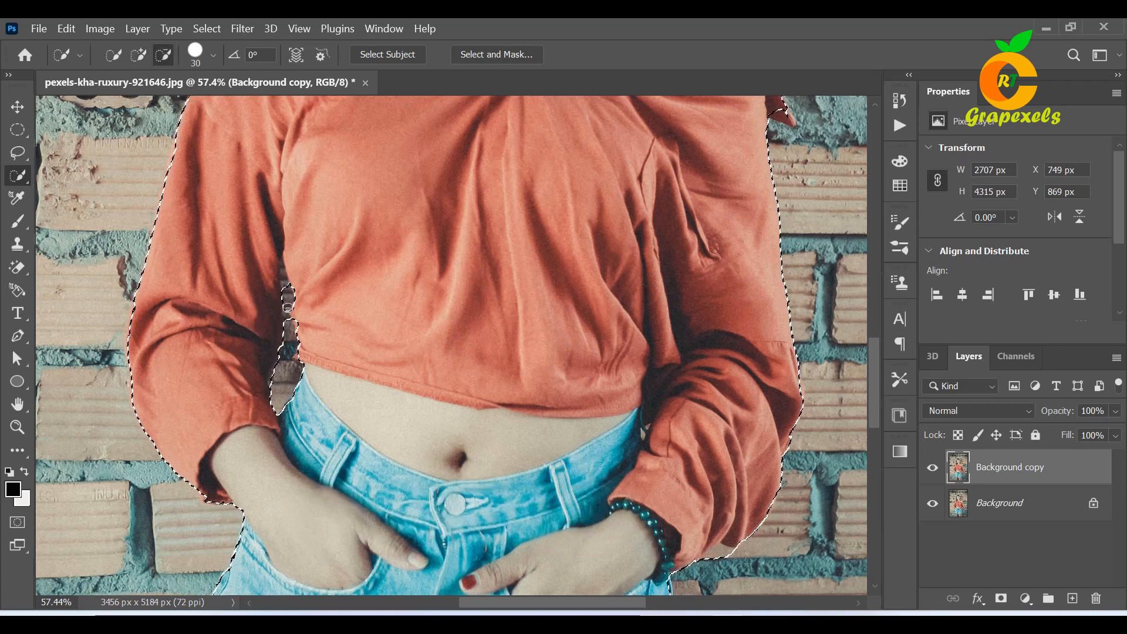
left_click(288, 313, "alt")
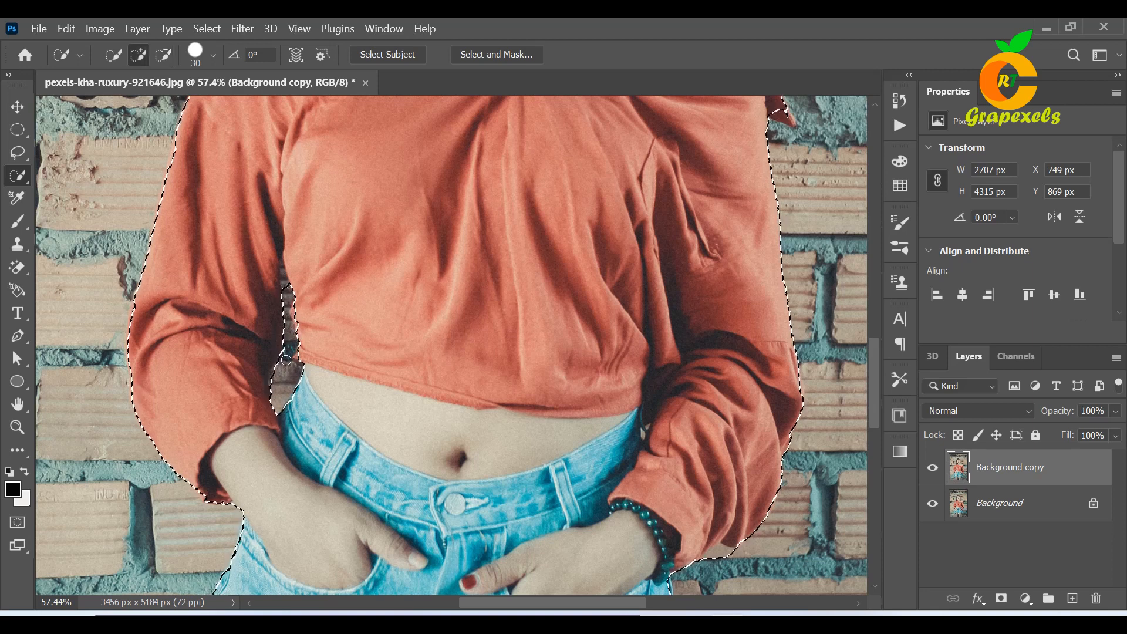
Remove the brick area above the tattooed shoulder from the selection and add the nearby hair ends back.
mouse_move(362, 250)
left_mouse_down()
mouse_move(355, 389)
mouse_move(238, 510)
left_mouse_up()
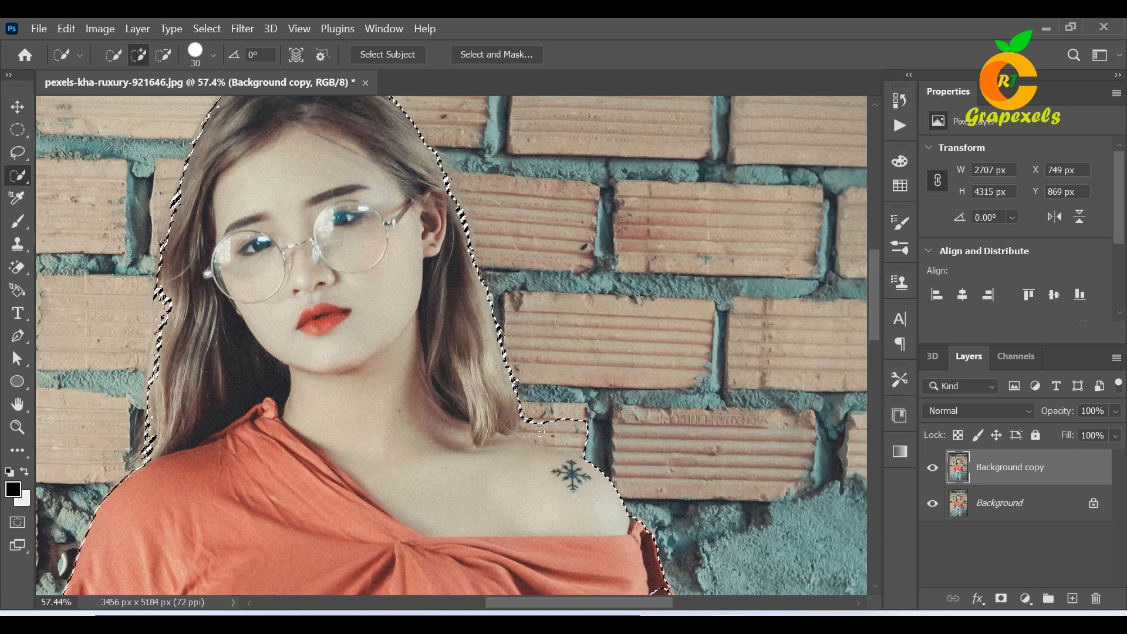
key("alt")
mouse_move(545, 412)
left_mouse_down()
mouse_move(522, 416)
mouse_move(568, 443)
left_mouse_up()
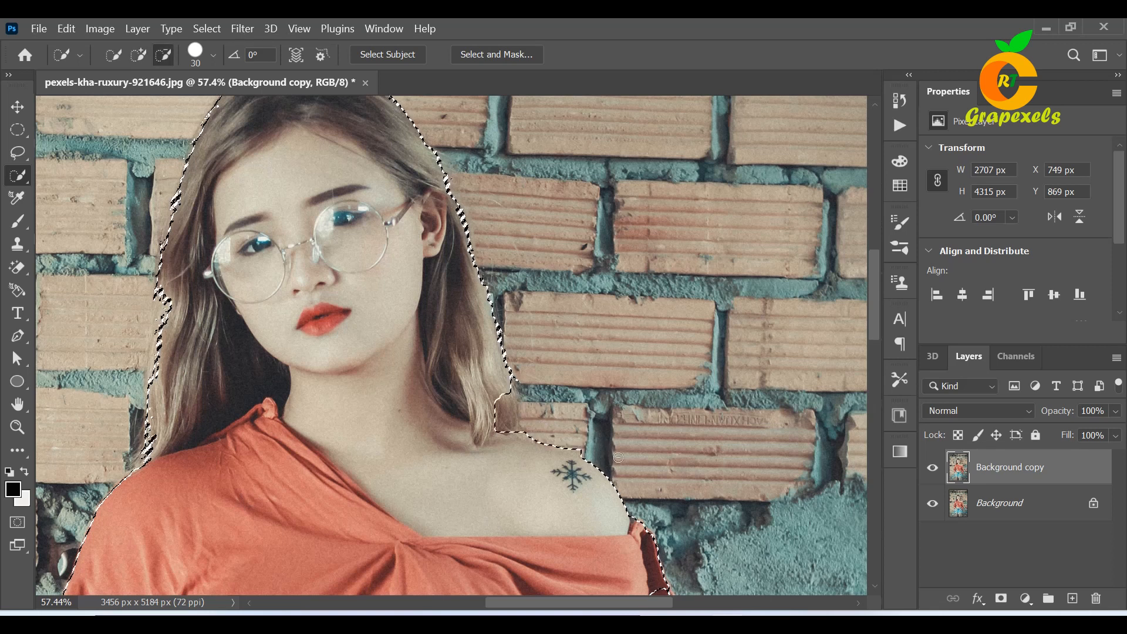
left_click_drag(631, 486, 526, 420)
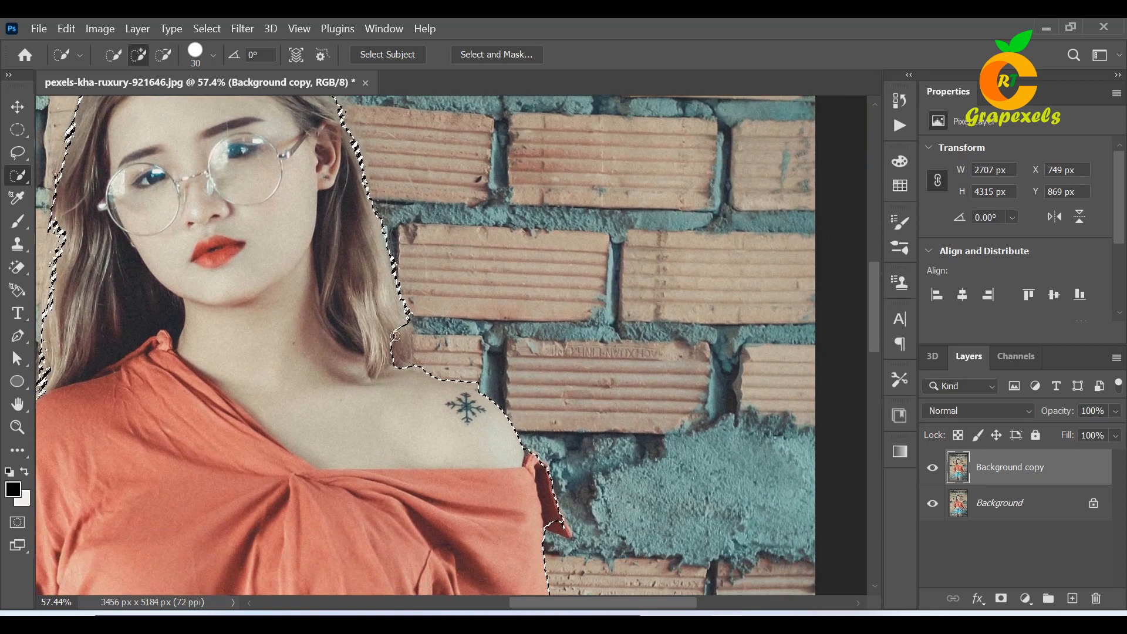
left_click_drag(395, 339, 409, 370)
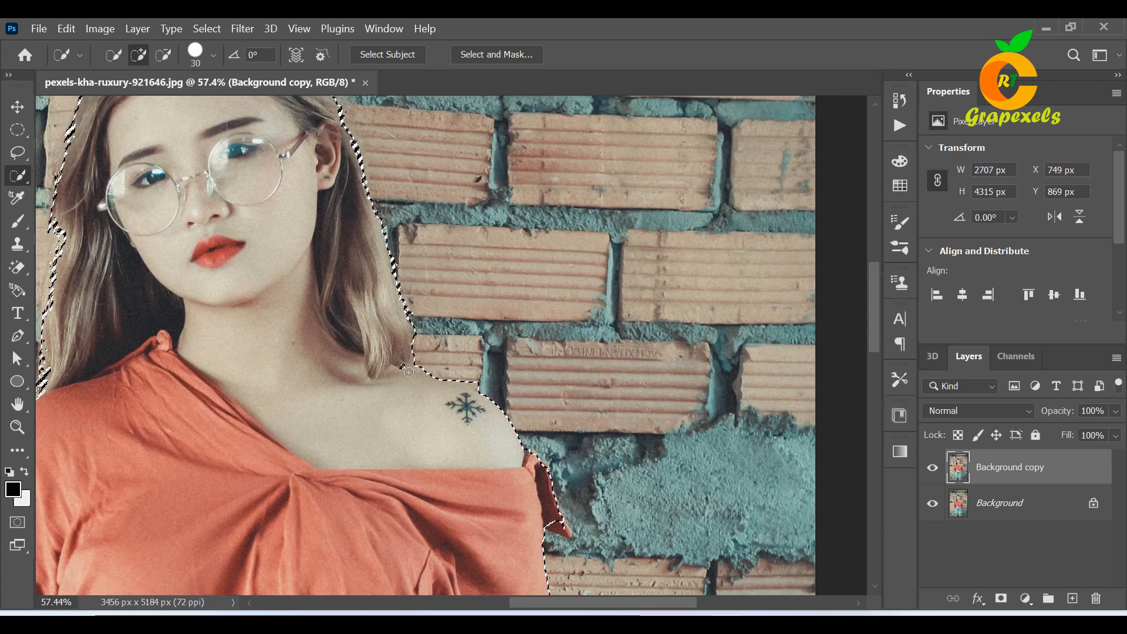
Mask the Background copy layer with the selection and hide the original Background layer.
left_click_drag(487, 421, 409, 179)
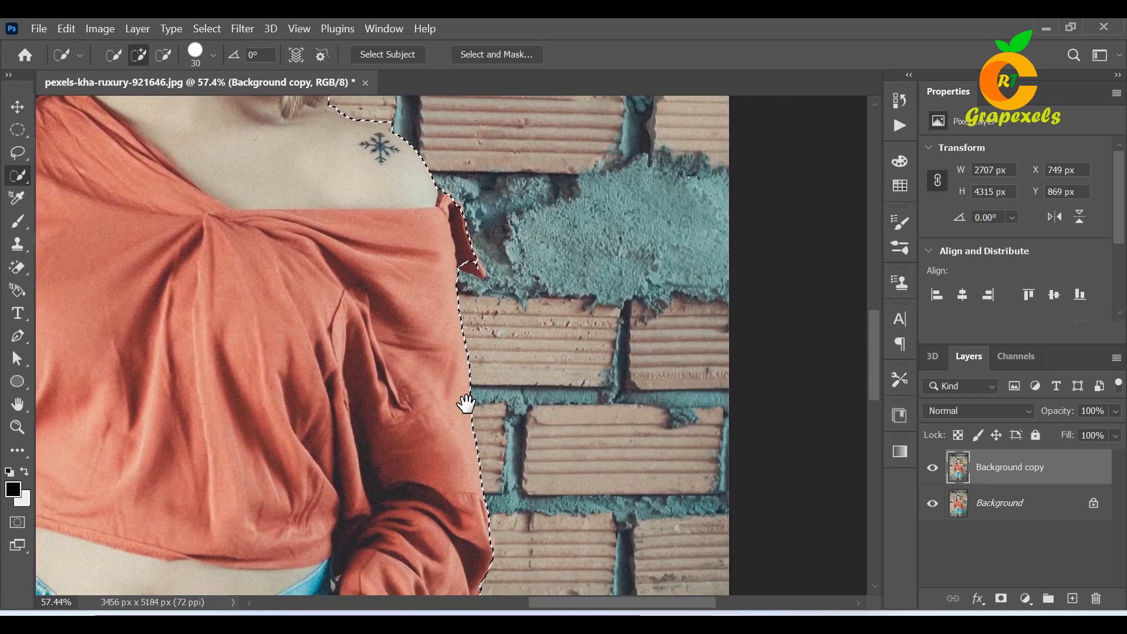
scroll(461, 411, "down", 3)
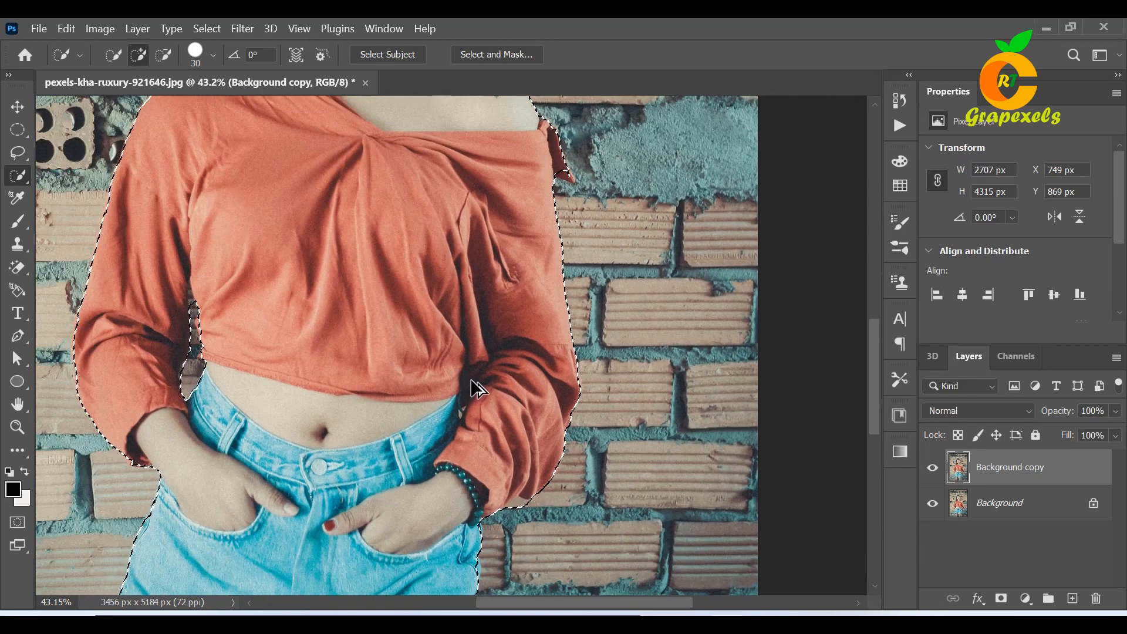
scroll(479, 389, "down", 5)
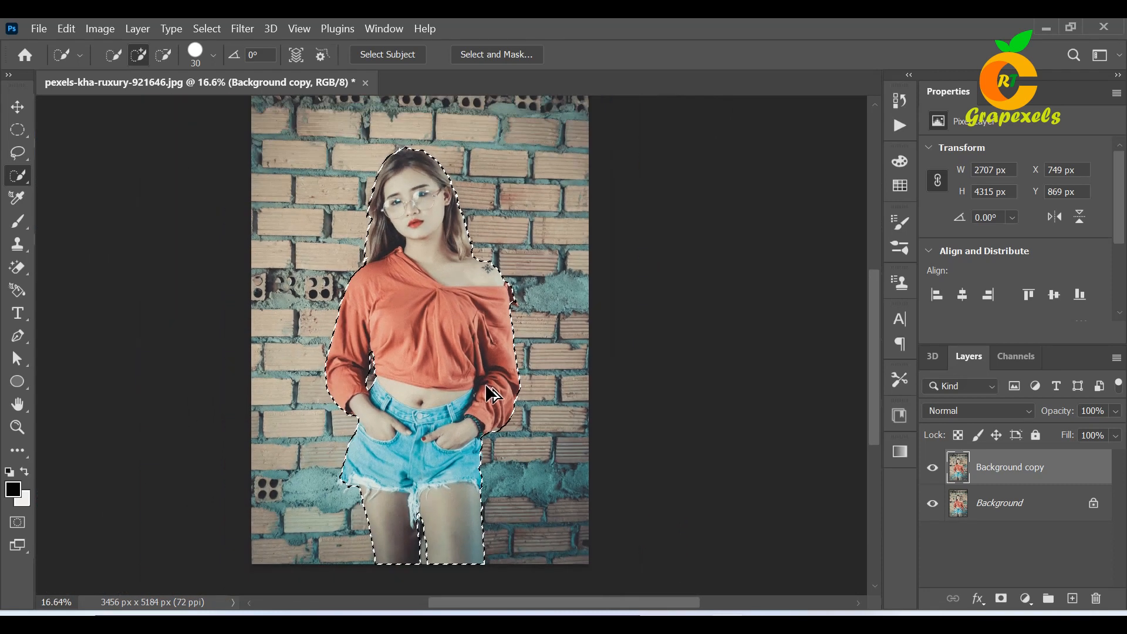
left_click(1000, 599)
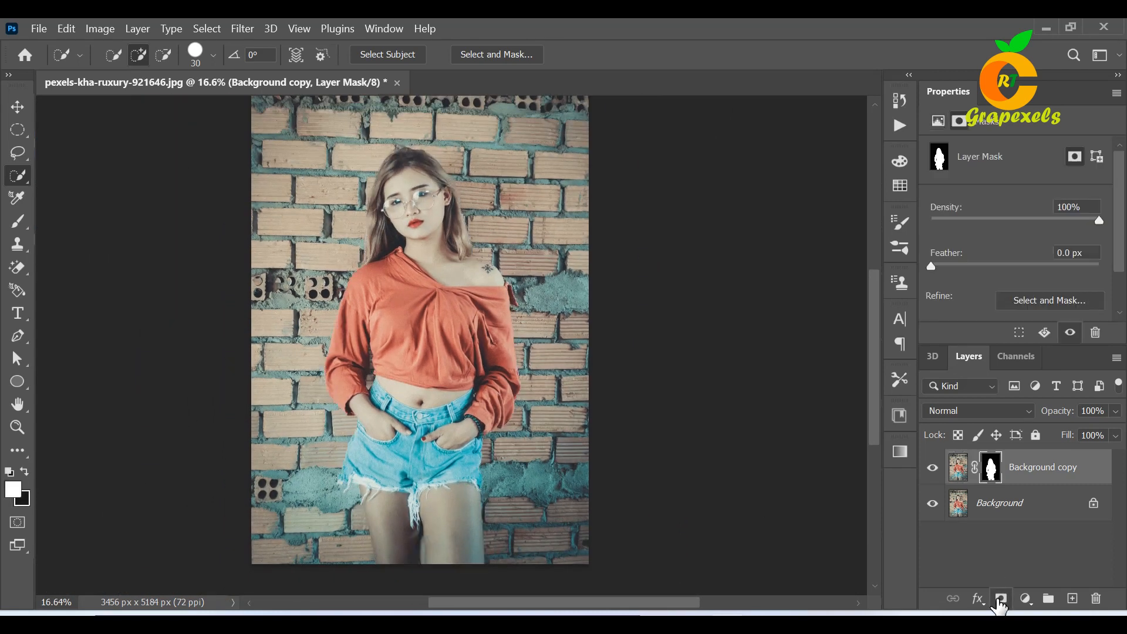
left_click(931, 503)
left_click_drag(421, 390, 436, 390)
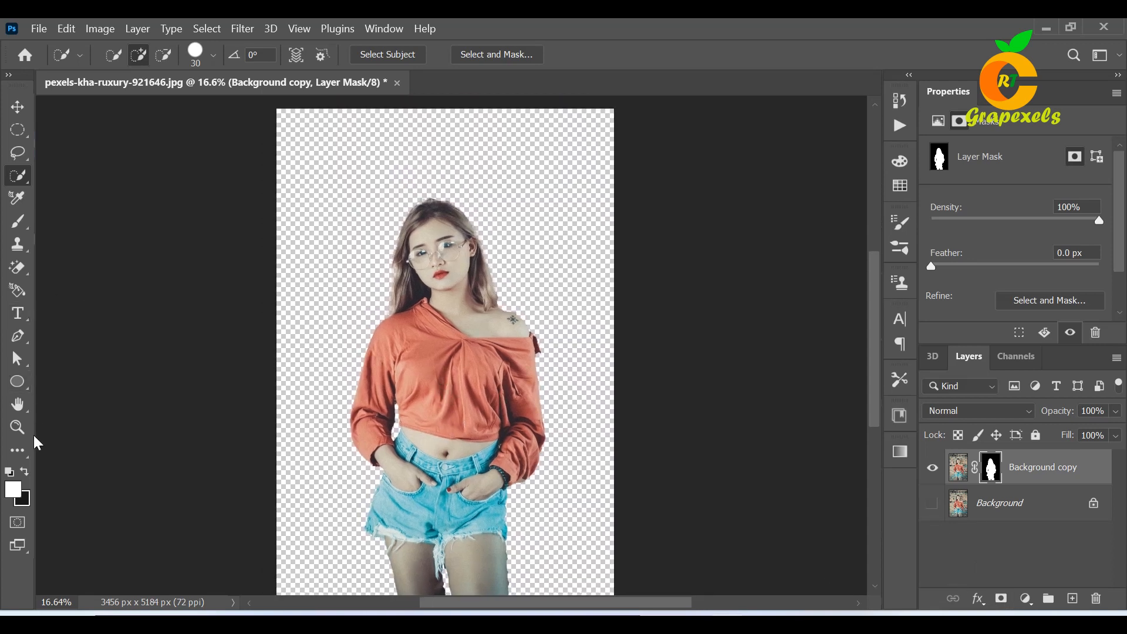
Extend the canvas on both sides of the woman to 4802 x 5184 px with the Crop tool.
left_click(18, 450)
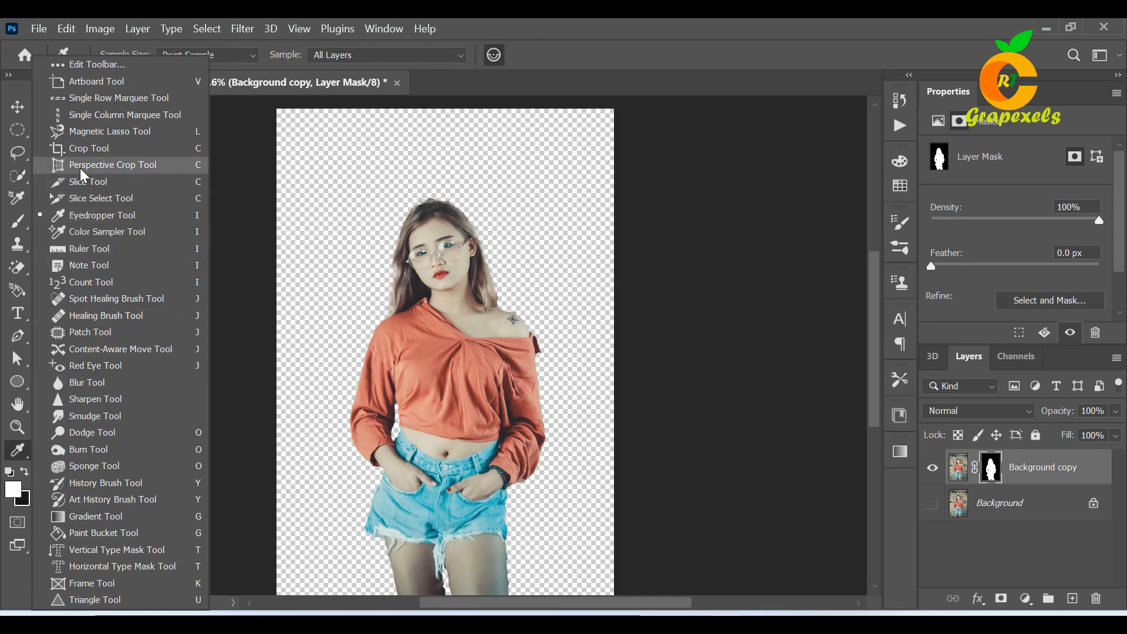
left_click(85, 149)
left_click_drag(271, 362, 240, 365)
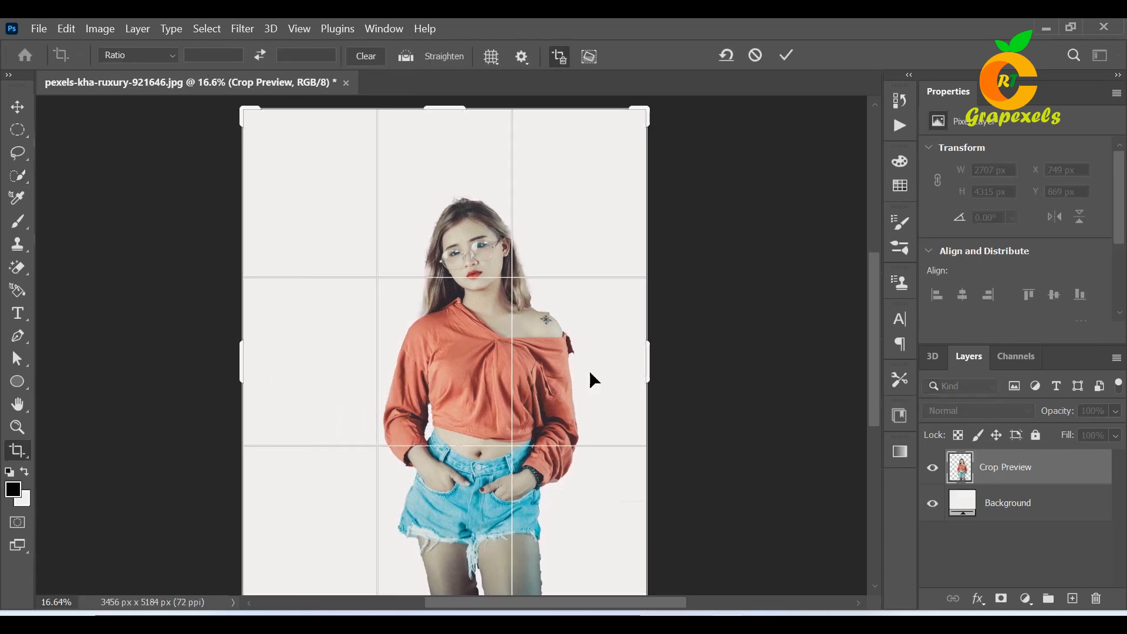
left_click_drag(642, 370, 690, 348)
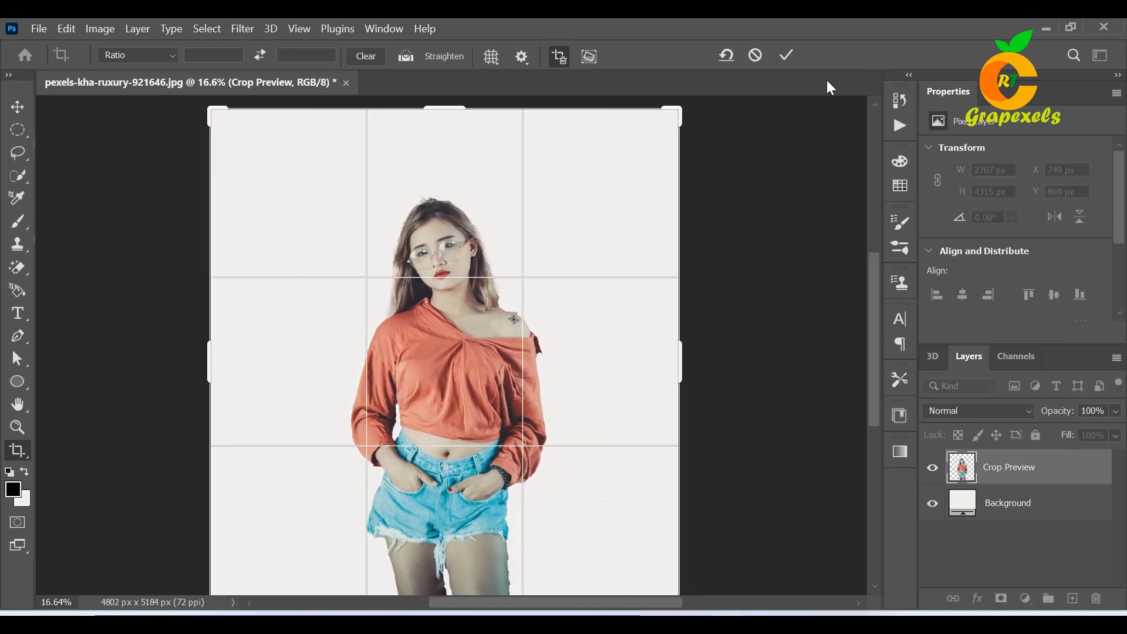
left_click(786, 55)
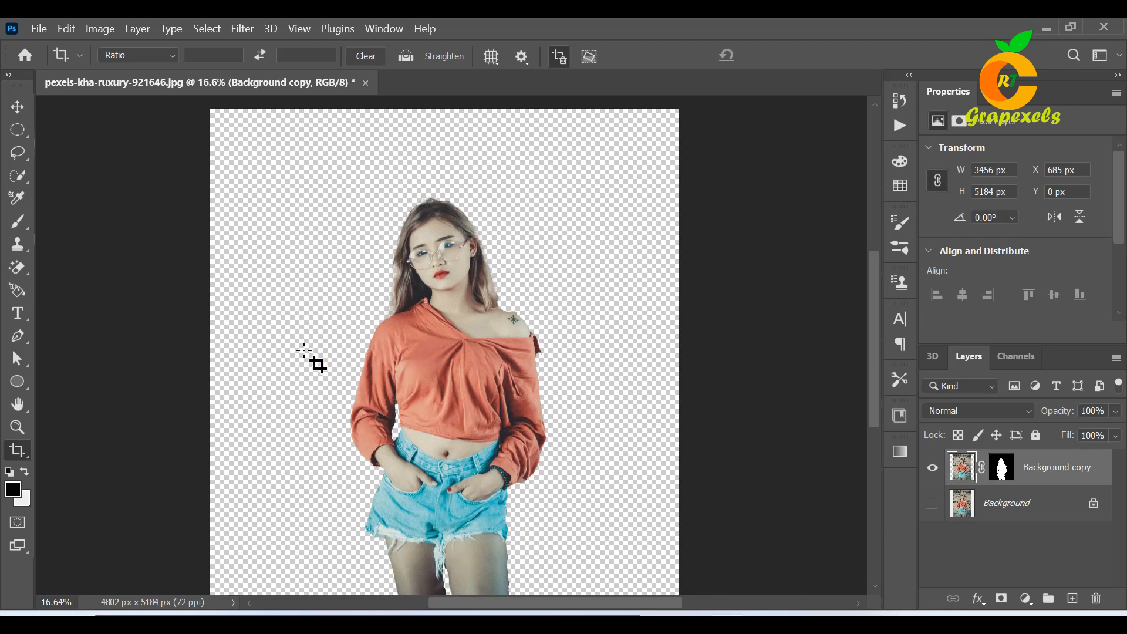
Widen the canvas further on both sides to 5126 x 5184 px.
left_click(16, 452)
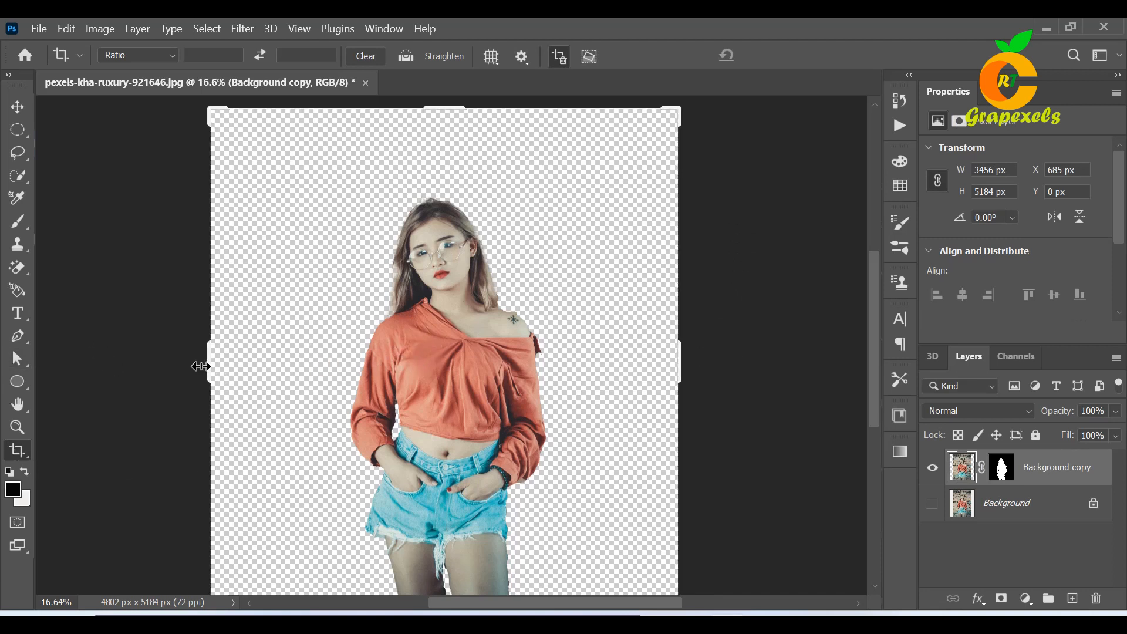
left_click_drag(206, 361, 208, 361)
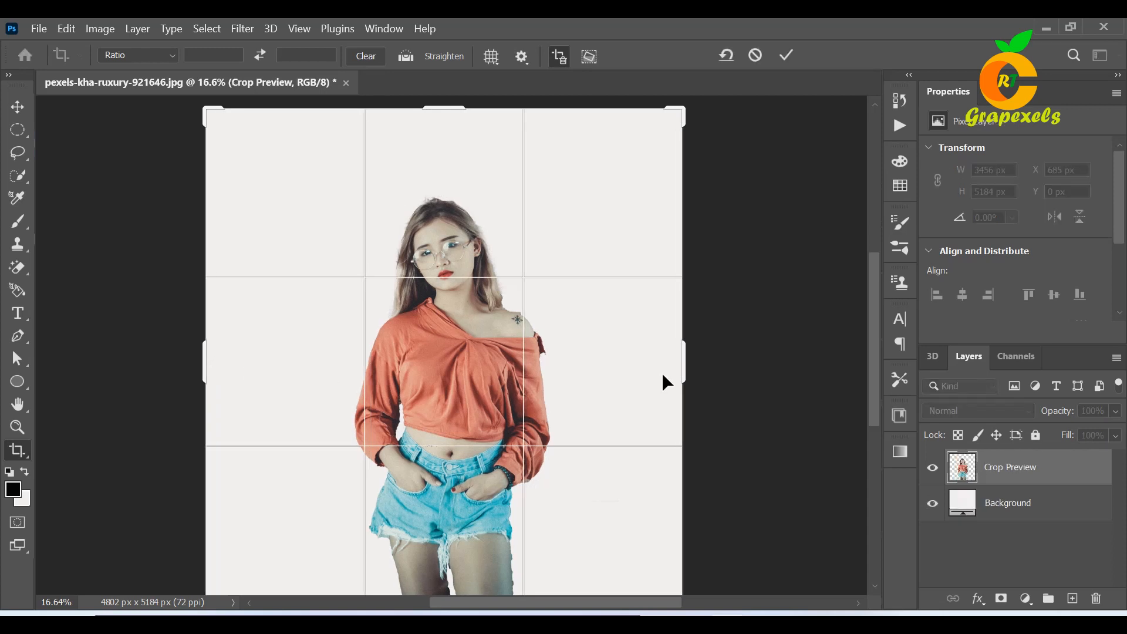
left_click_drag(681, 370, 702, 382)
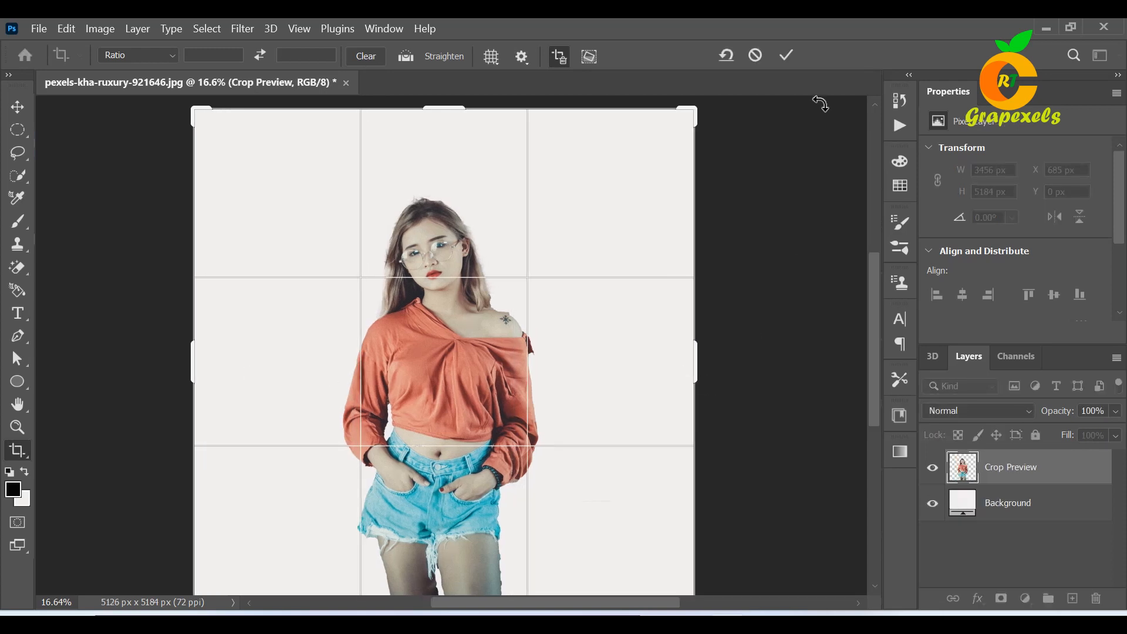
left_click(787, 55)
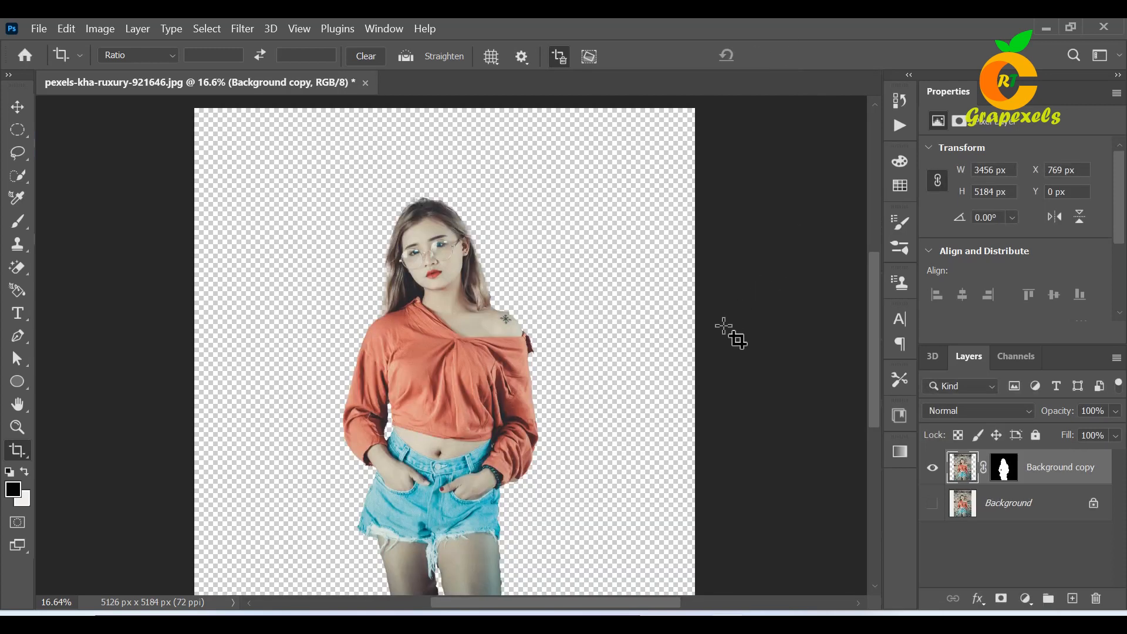
Add a Gradient fill layer above the cutout with Radial style and a 100° angle.
left_click(1072, 598)
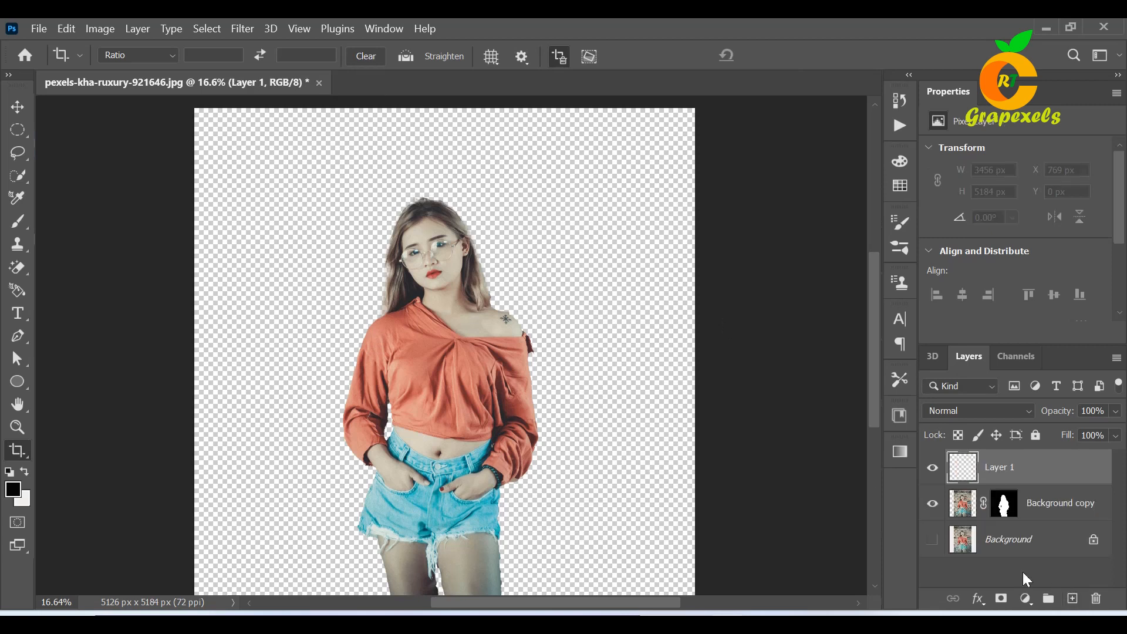
left_click(1025, 599)
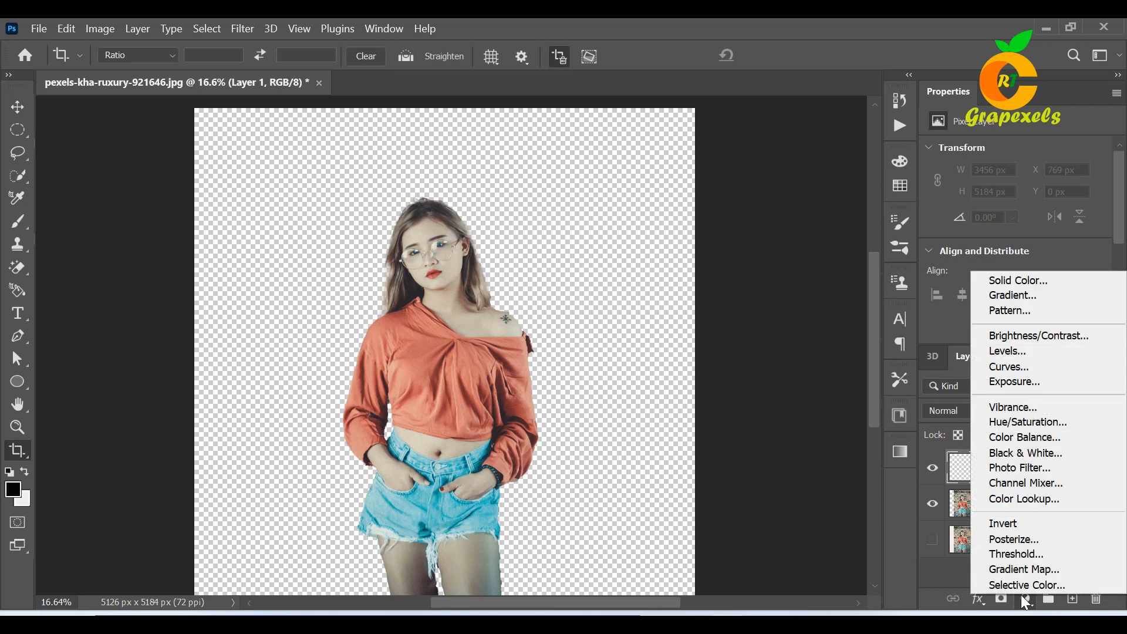
left_click(1005, 297)
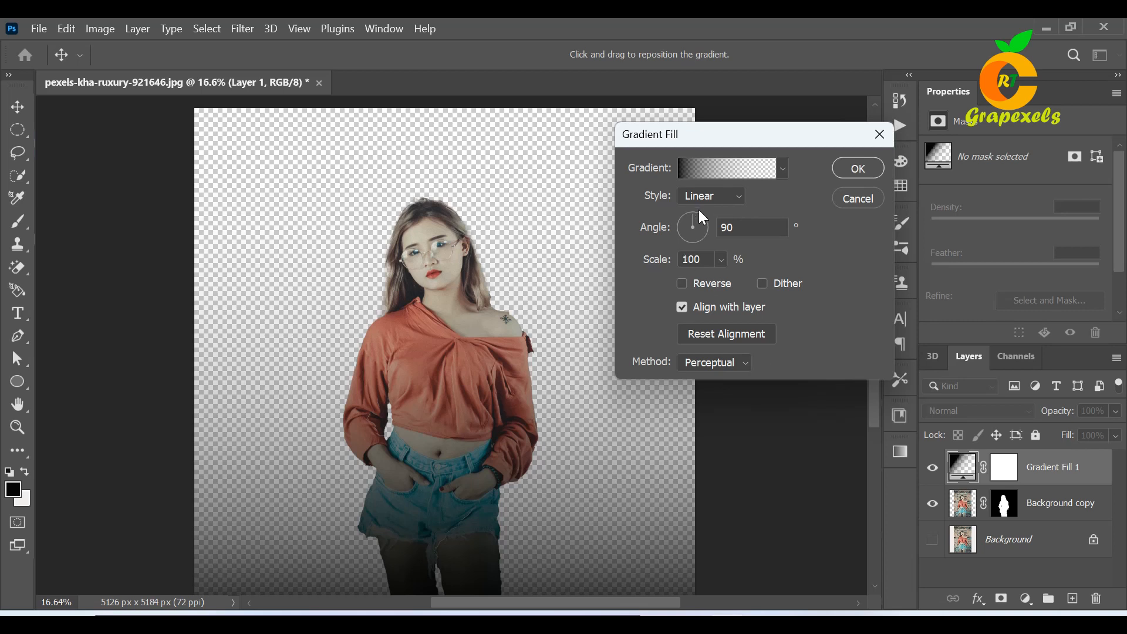
left_click(716, 196)
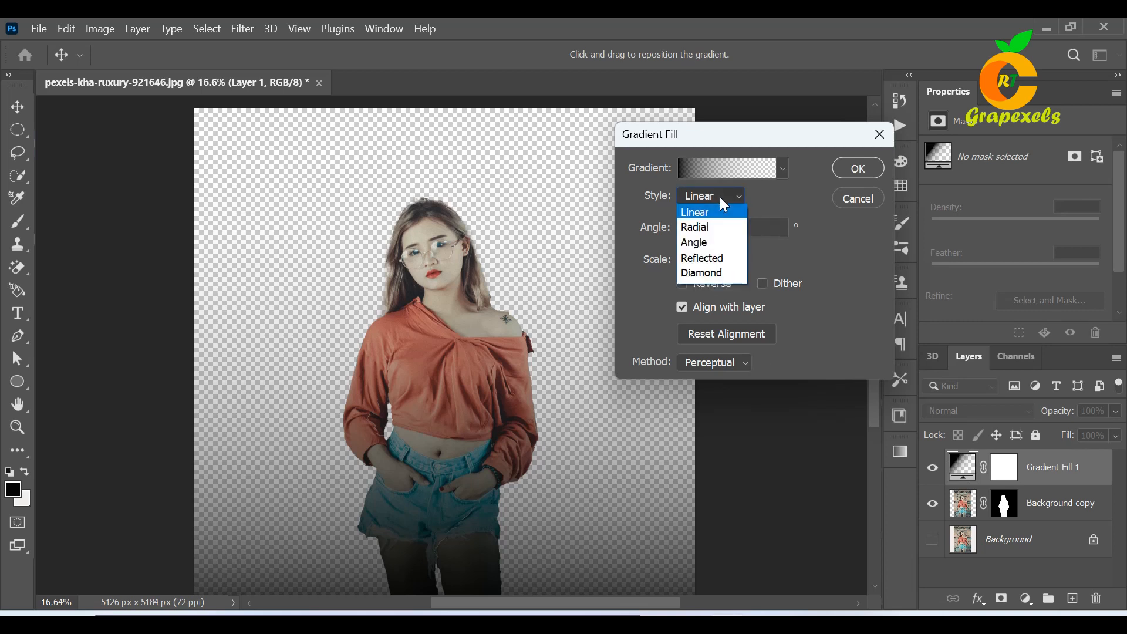
left_click(698, 229)
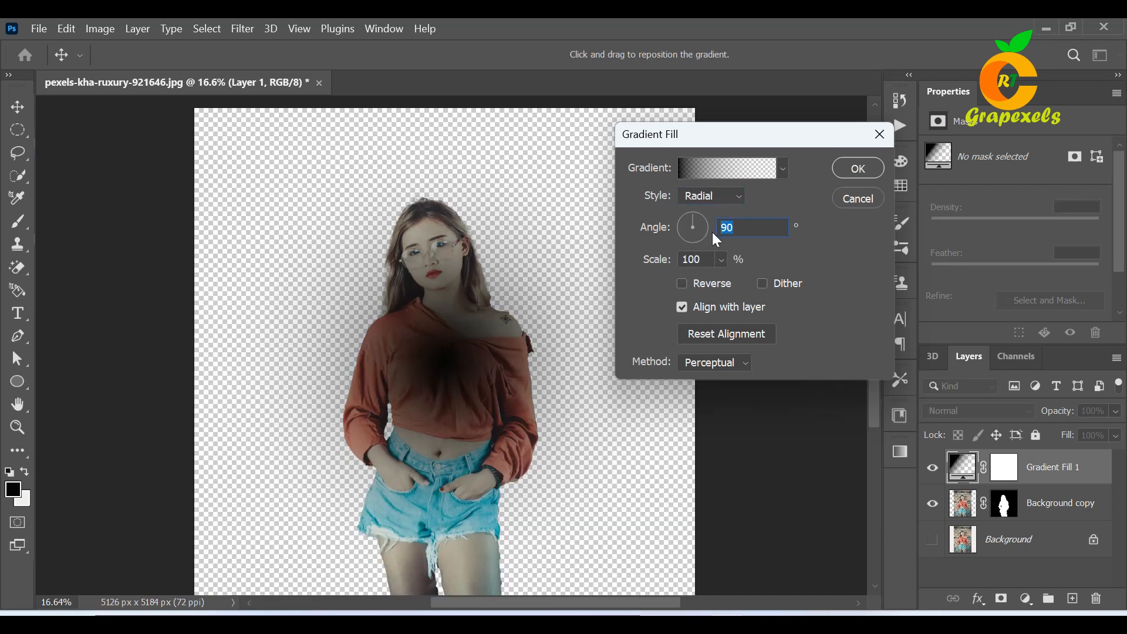
type("100")
left_click(858, 168)
key("c")
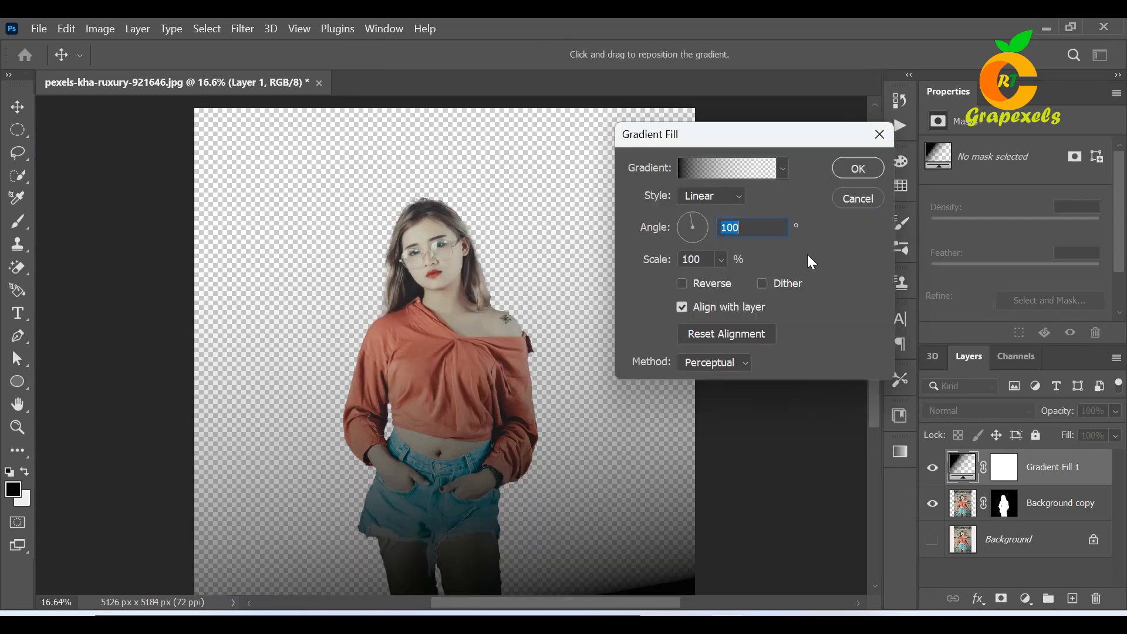
left_click(717, 200)
left_click(701, 224)
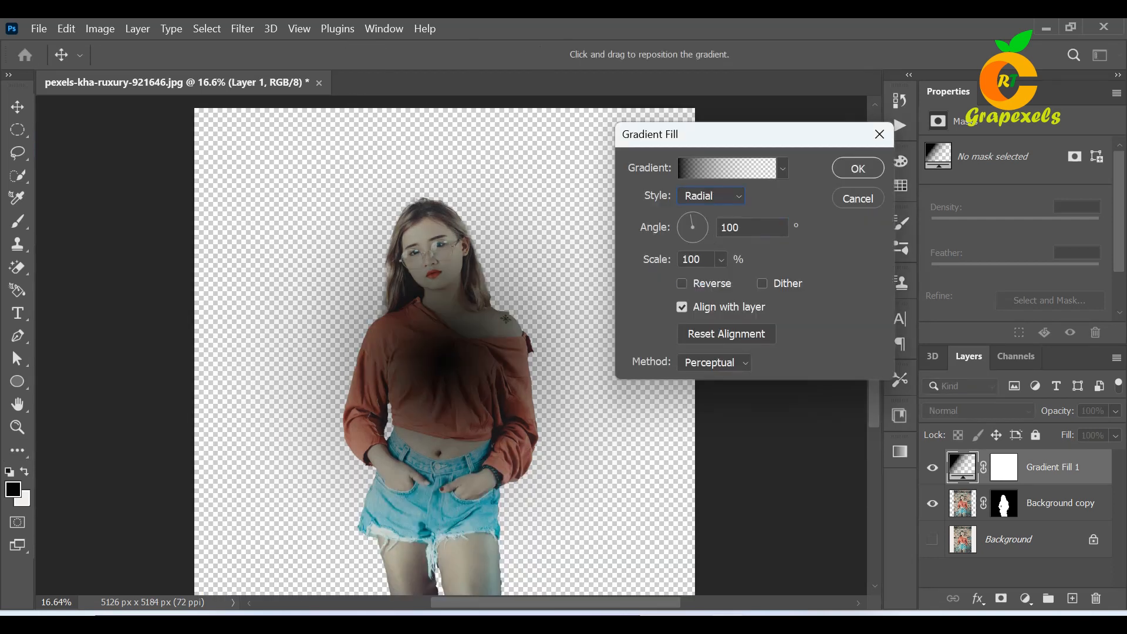
Apply the Orange_05 preset from the Oranges group to the gradient fill.
left_click(695, 166)
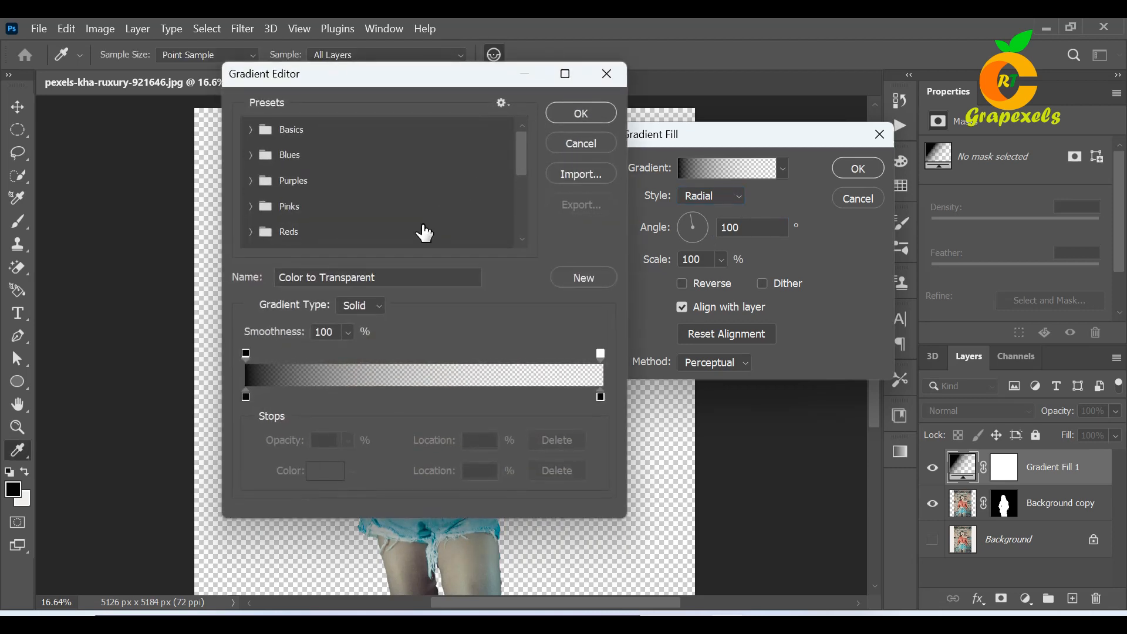
scroll(317, 216, "down", 2)
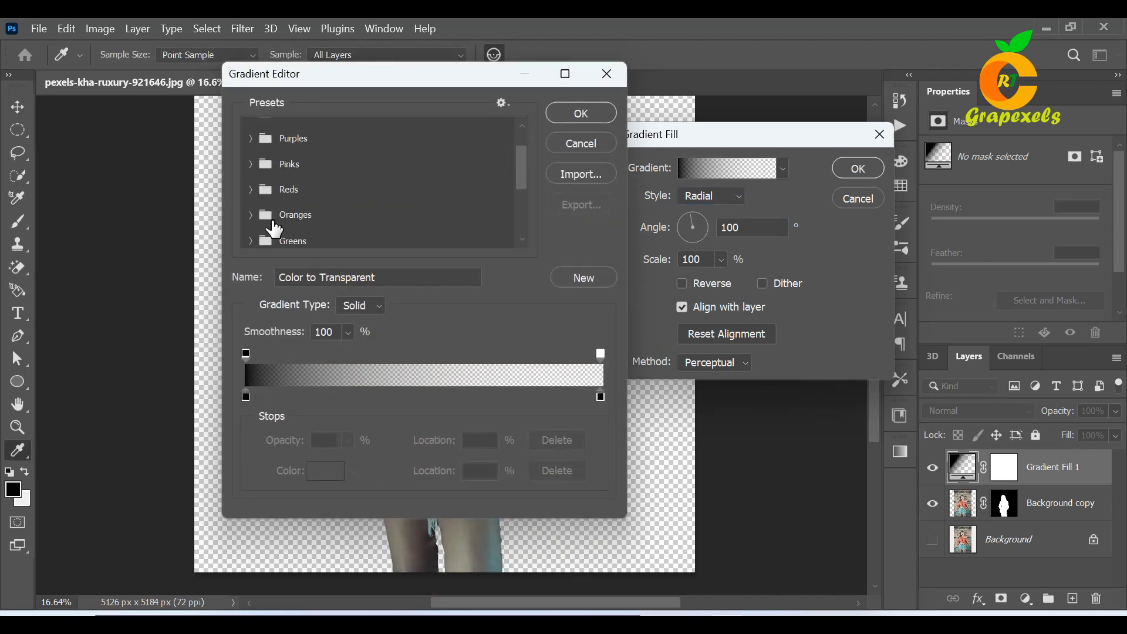
left_click(251, 216)
scroll(370, 233, "down", 1)
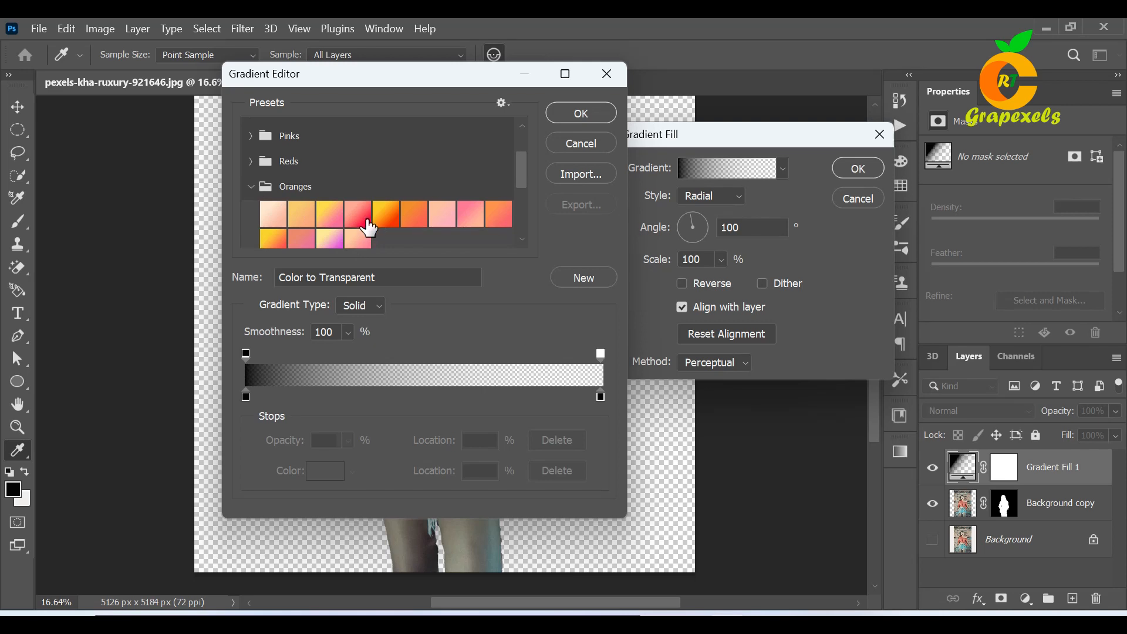
left_click(385, 215)
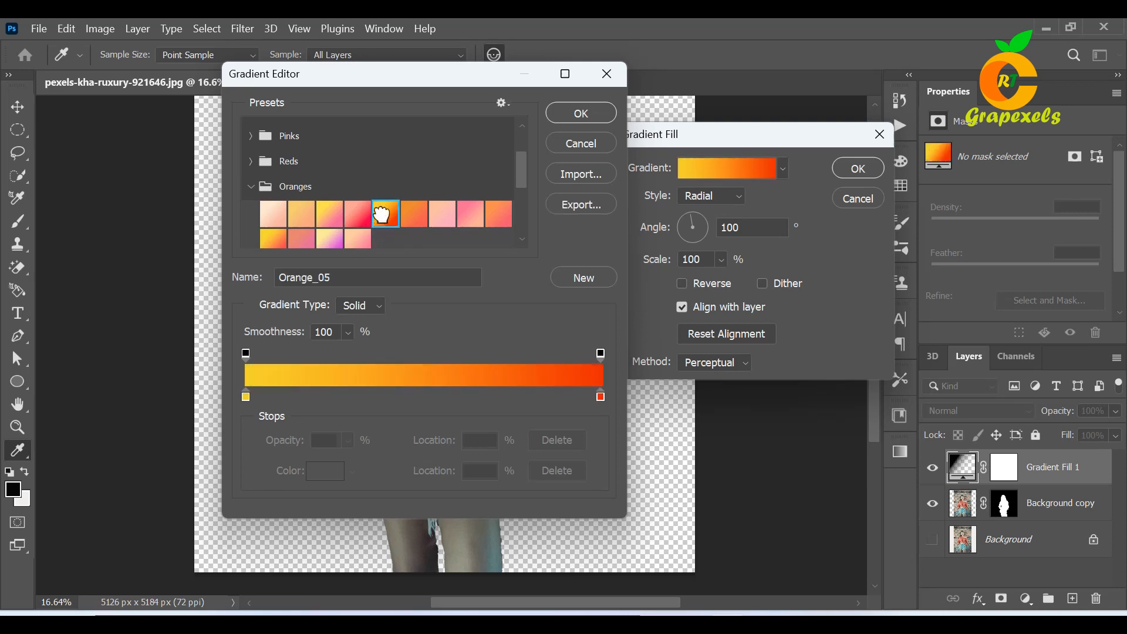
left_click(590, 111)
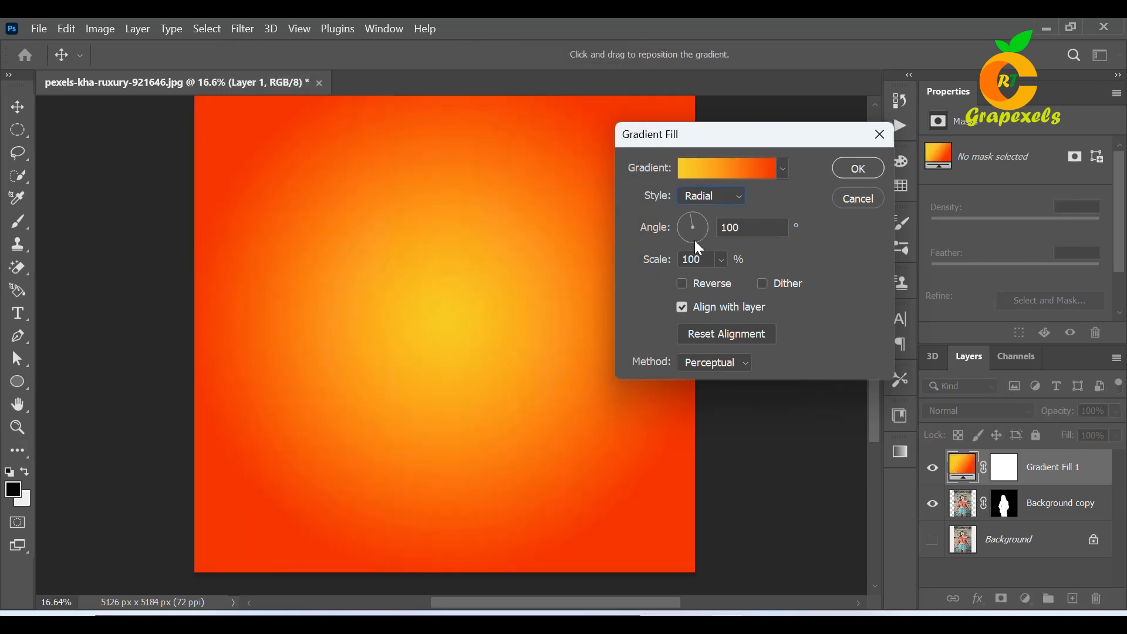
Reverse the gradient fill's colours and place the Background copy layer above the Gradient Fill 1 layer.
left_click(683, 285)
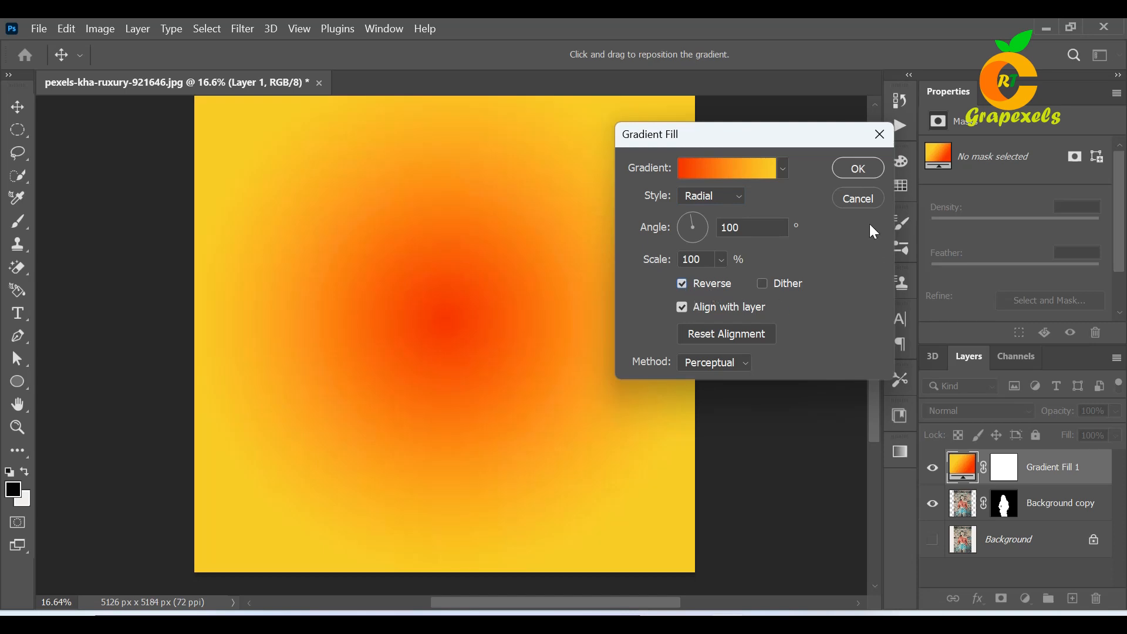
left_click(856, 172)
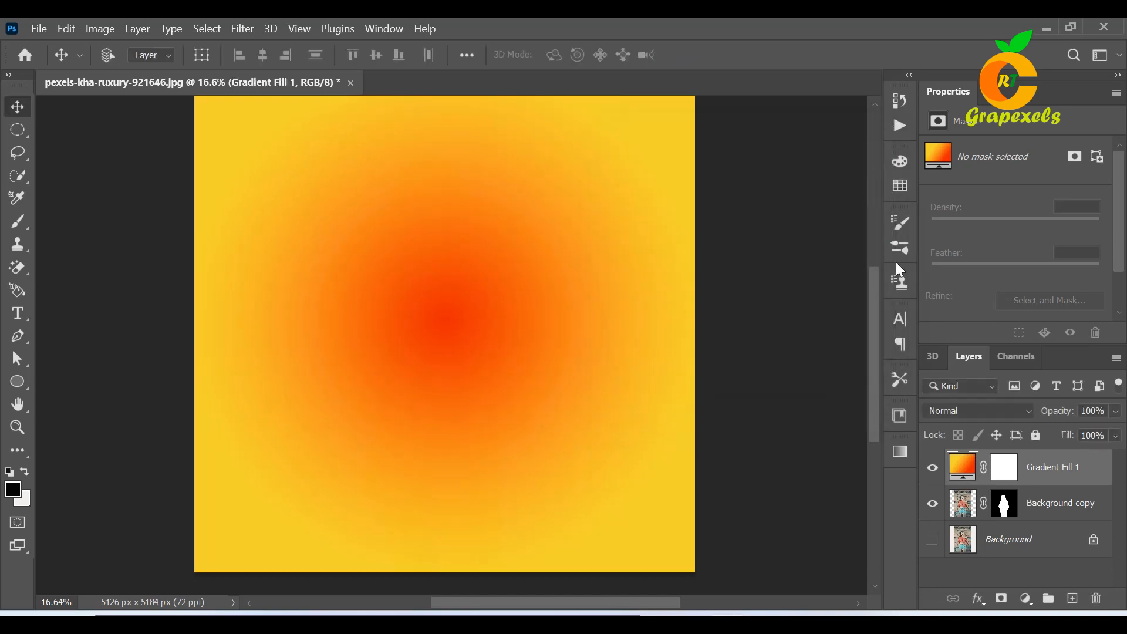
left_click_drag(1049, 508, 1031, 459)
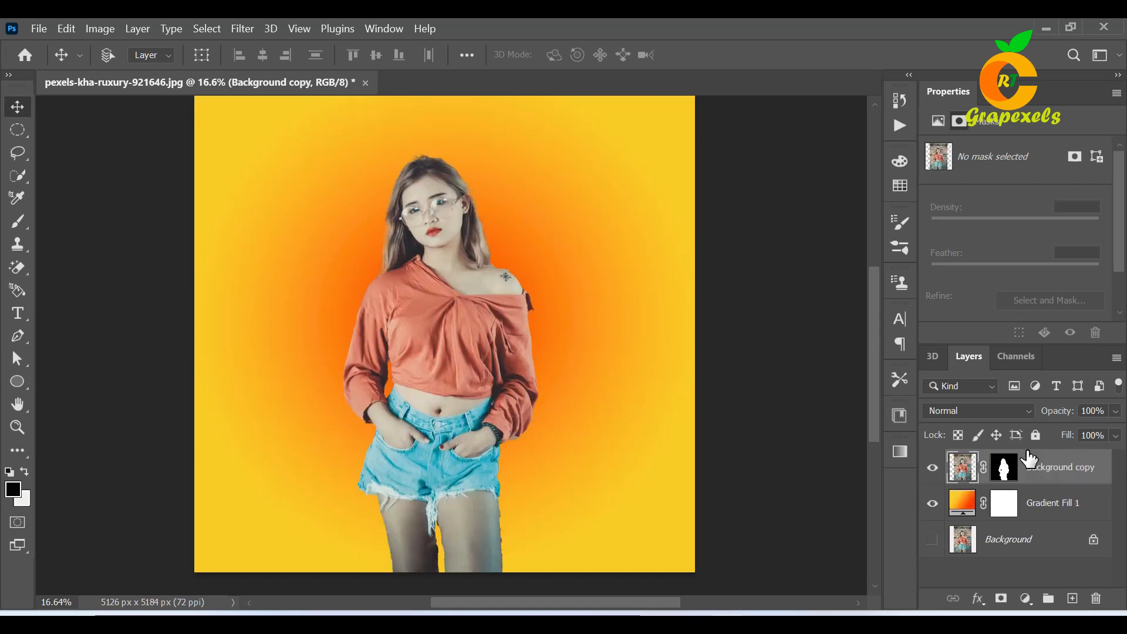
Add a Brightness/Contrast adjustment above Gradient Fill 1 with brightness -142 and contrast 23.
left_click(1047, 514)
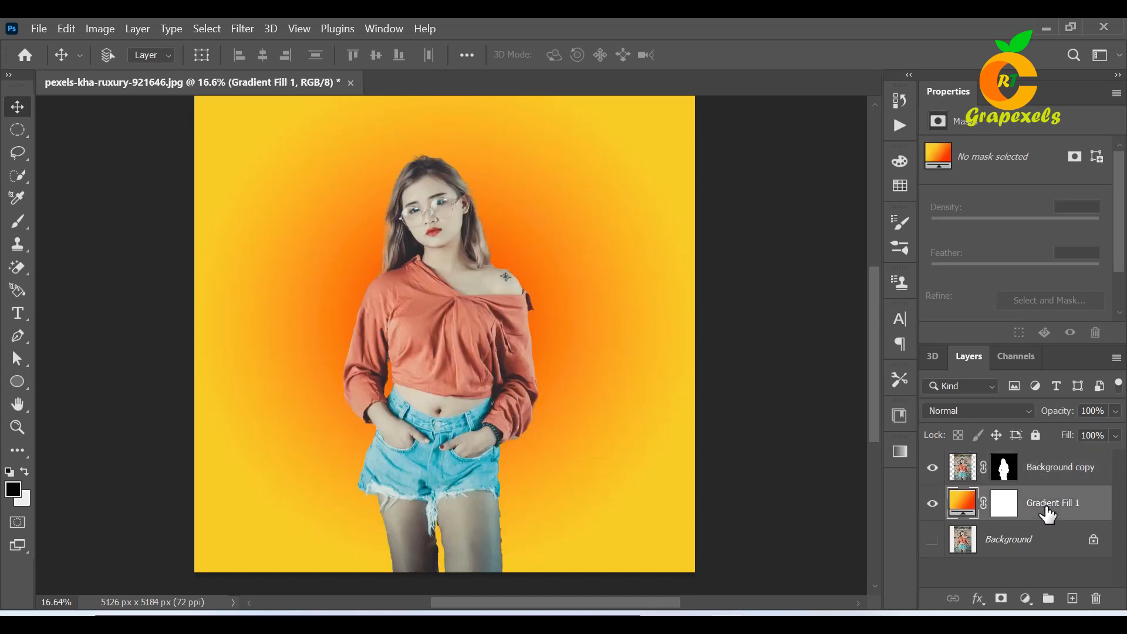
left_click(1025, 599)
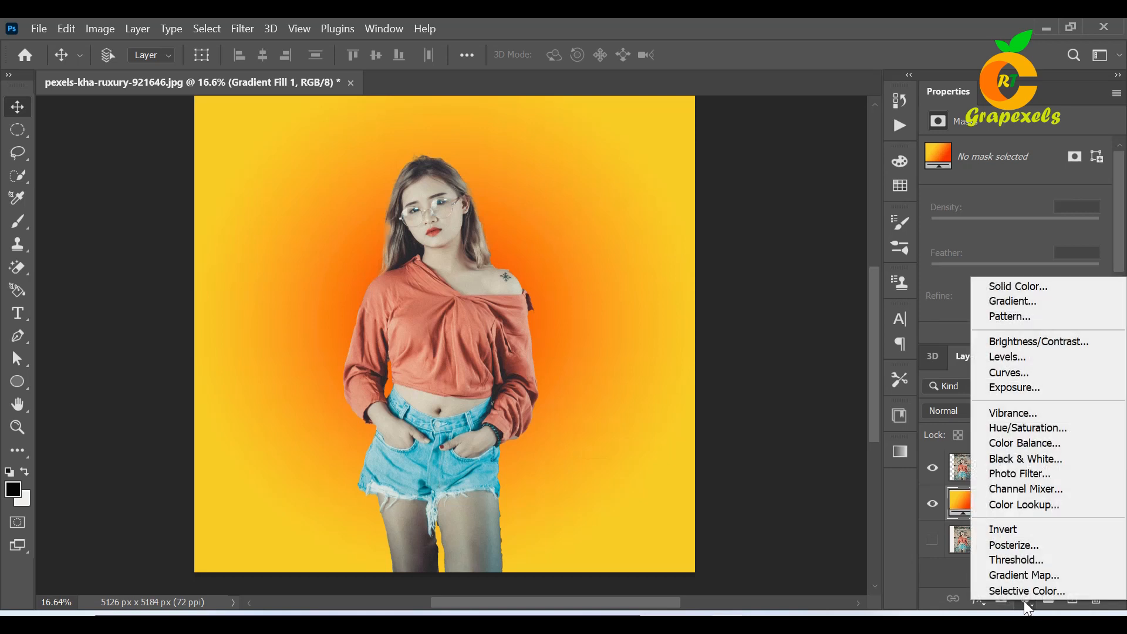
left_click(1009, 341)
left_click_drag(1012, 201, 936, 204)
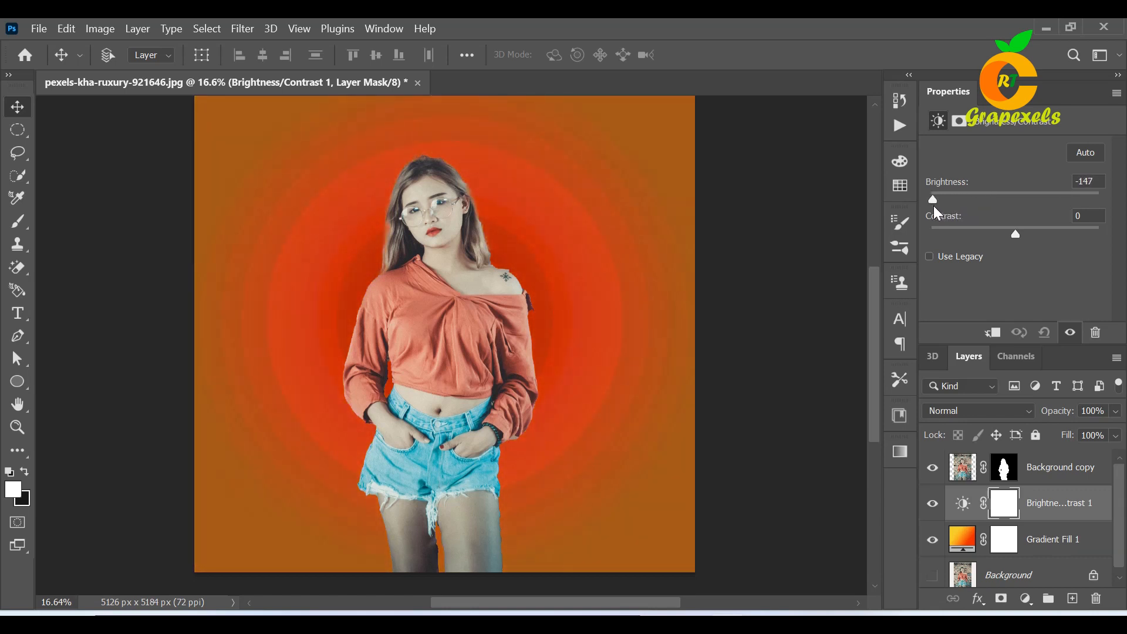
left_click_drag(1014, 235, 1034, 238)
Add a Curves adjustment above Brightness/Contrast and pull the RGB curve's midpoint slightly down to darken the background.
left_click(1025, 600)
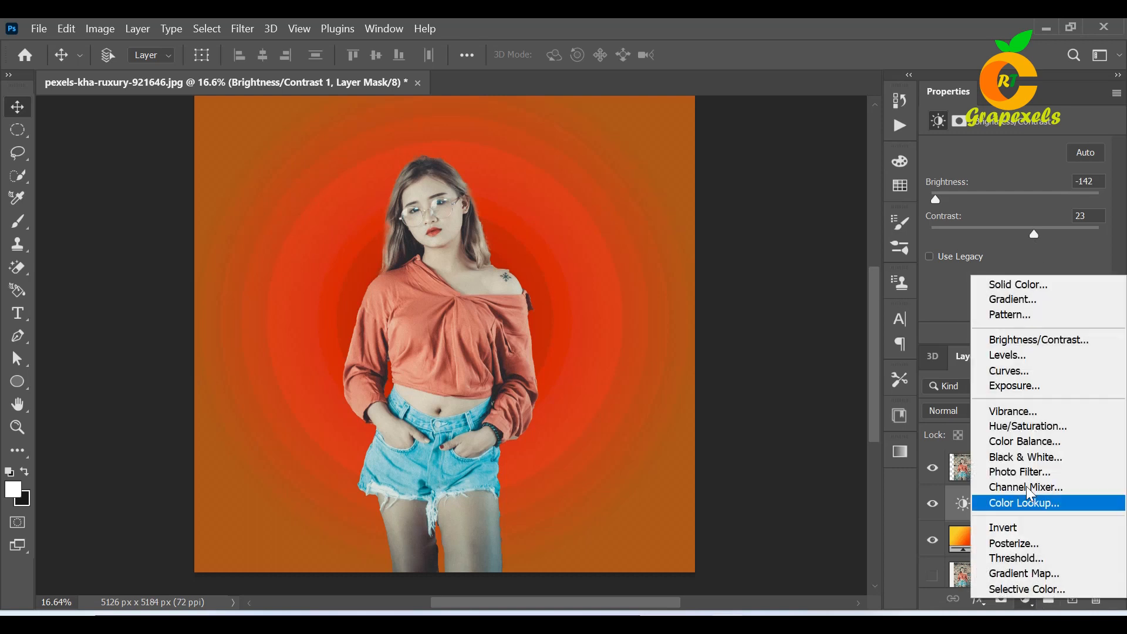
left_click(1004, 372)
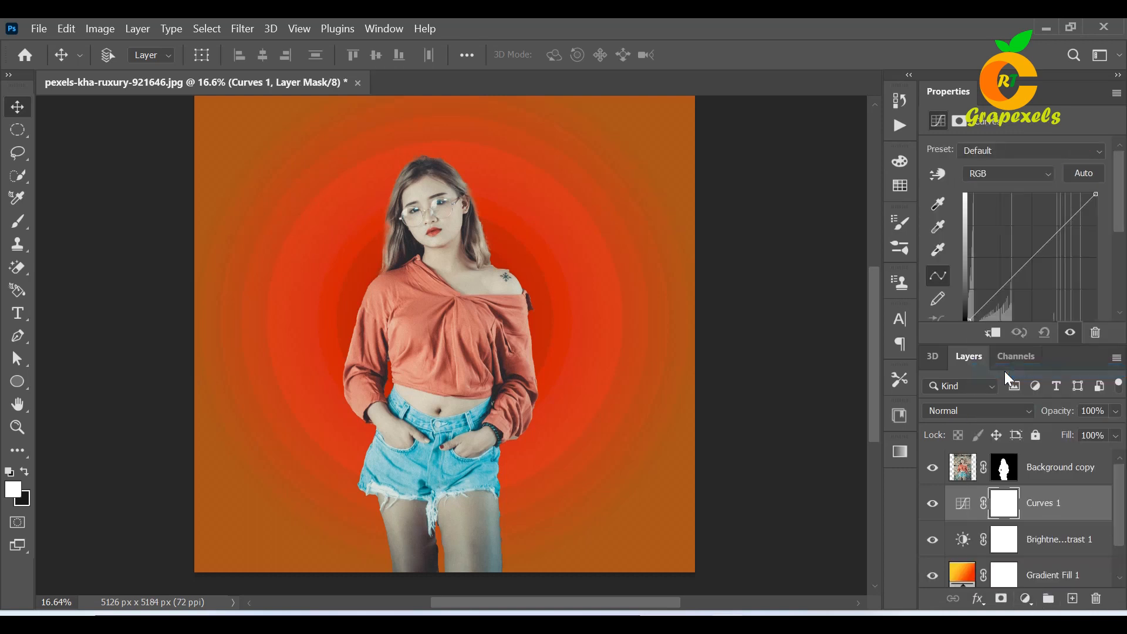
left_click_drag(1032, 258, 1028, 256)
left_click(1029, 257)
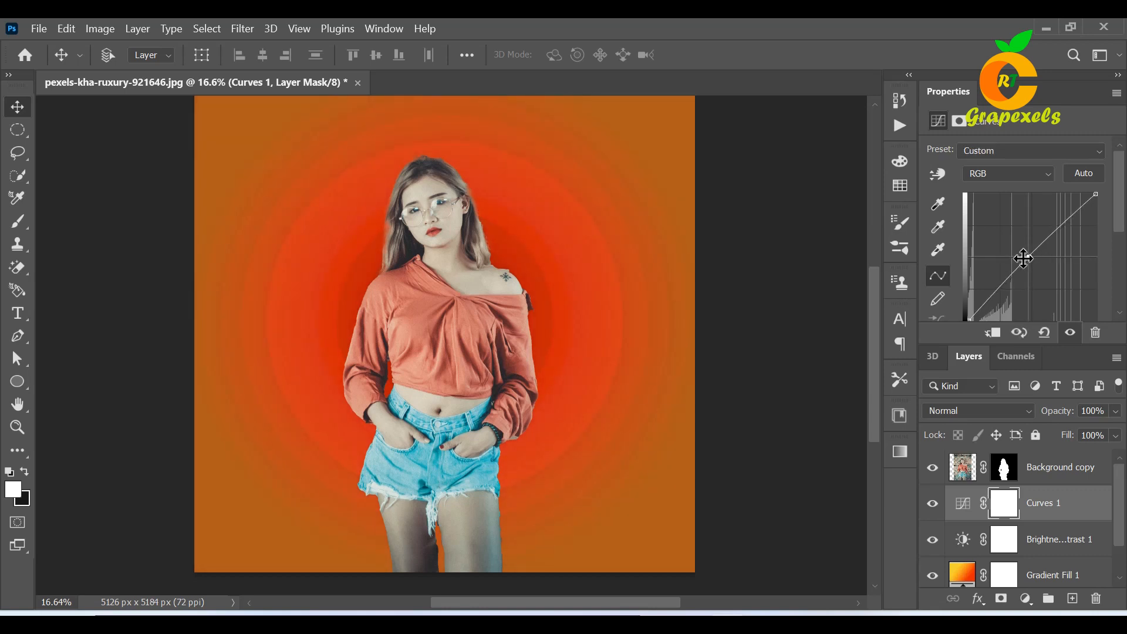
mouse_move(1028, 258)
left_mouse_down()
mouse_move(1024, 246)
mouse_move(1036, 268)
left_mouse_up()
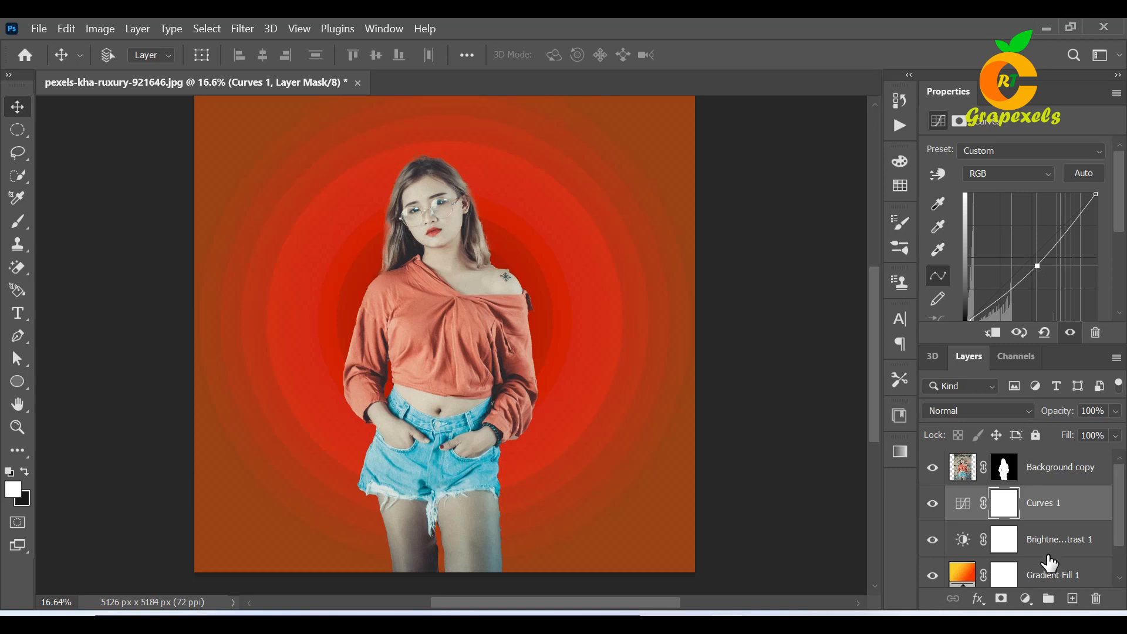
Add a Levels adjustment above Curves with input levels 32, 0.89 and 231.
left_click(1026, 600)
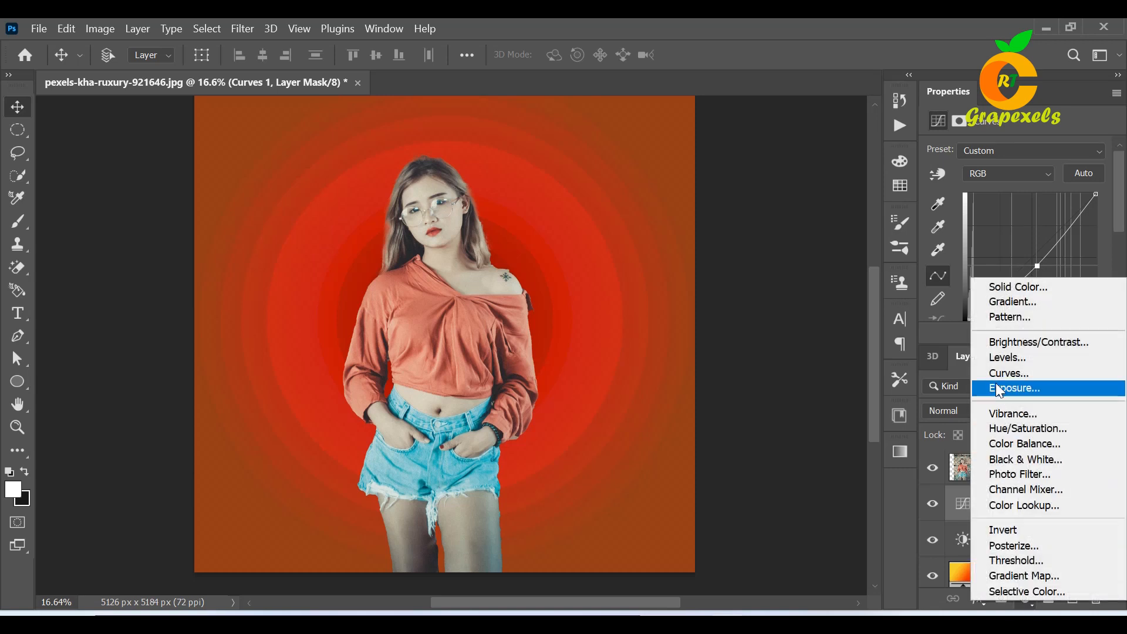
left_click(1001, 358)
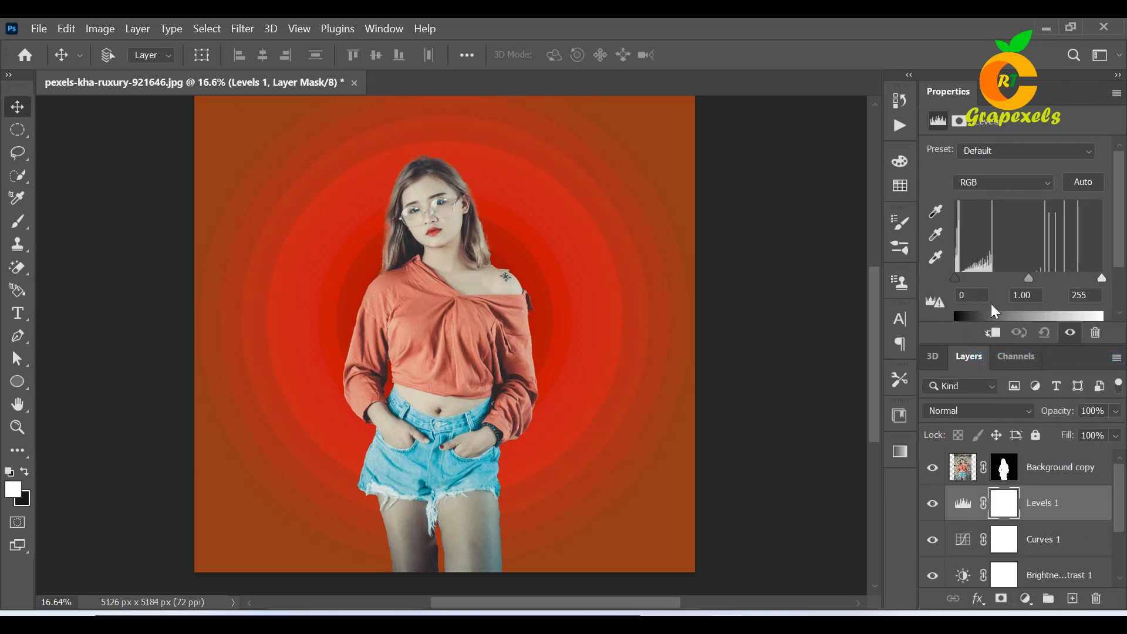
left_click_drag(959, 278, 973, 276)
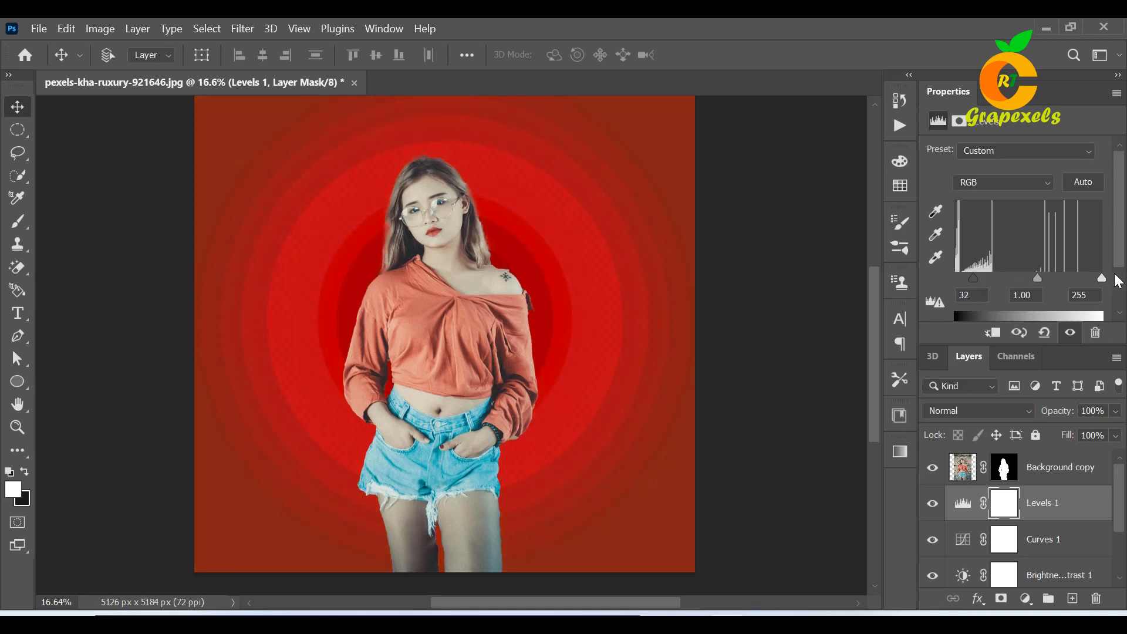
left_click_drag(1095, 278, 1087, 280)
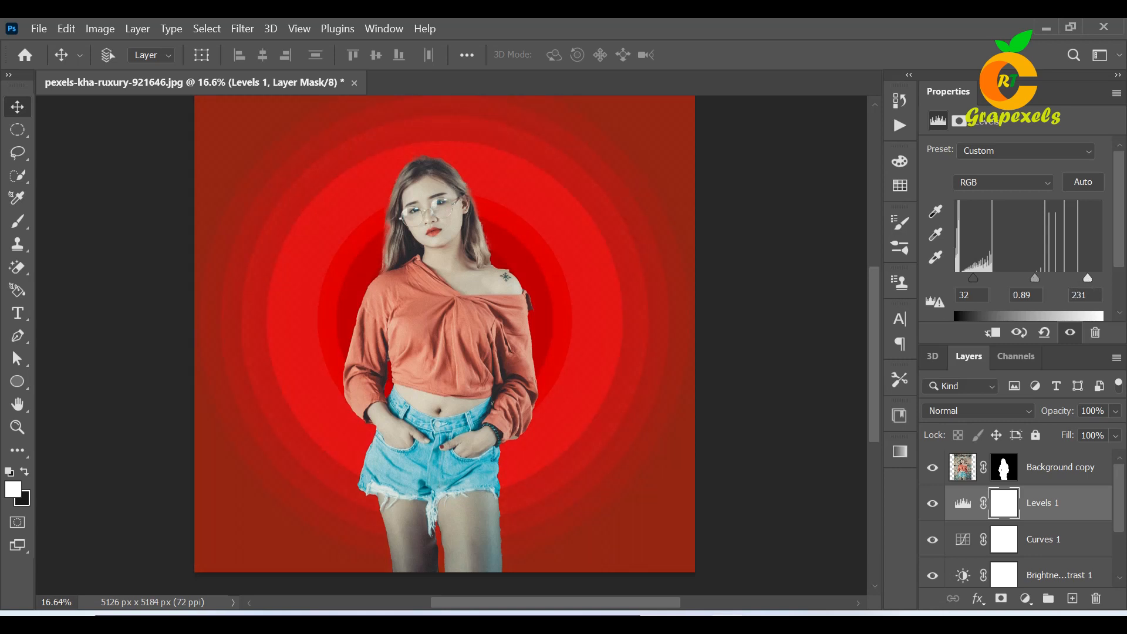
Group the Background copy, Levels 1, Curves 1, Brightness/Contrast 1 and Gradient Fill 1 layers together, leaving the original Background outside.
left_click(1075, 475, "ctrl")
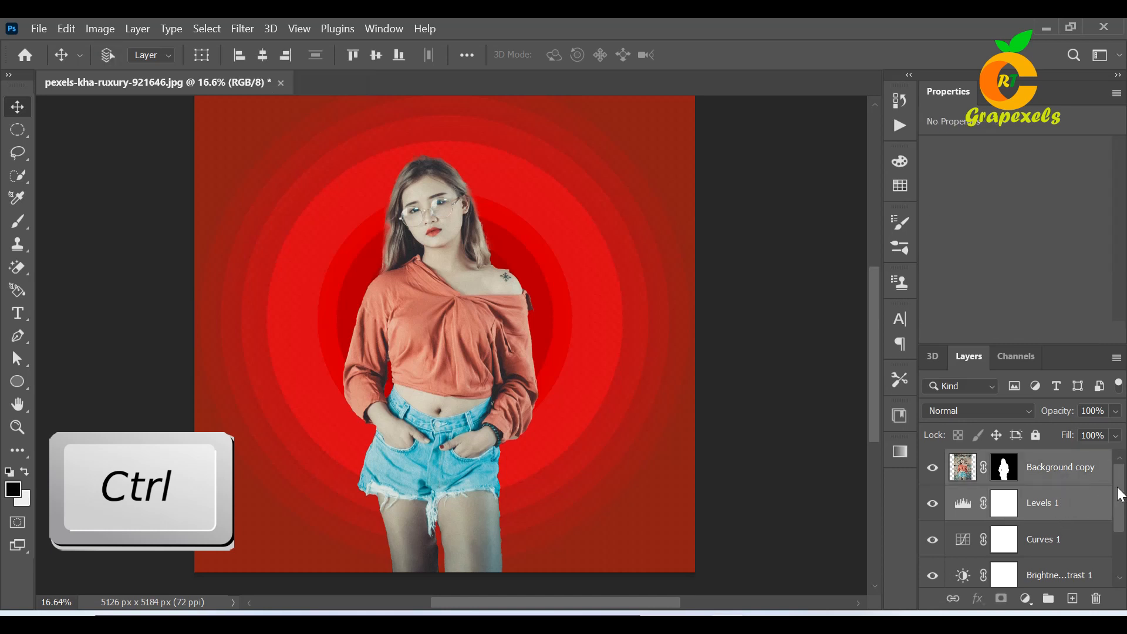
scroll(1089, 505, "down", 1)
left_click(1081, 503, "ctrl")
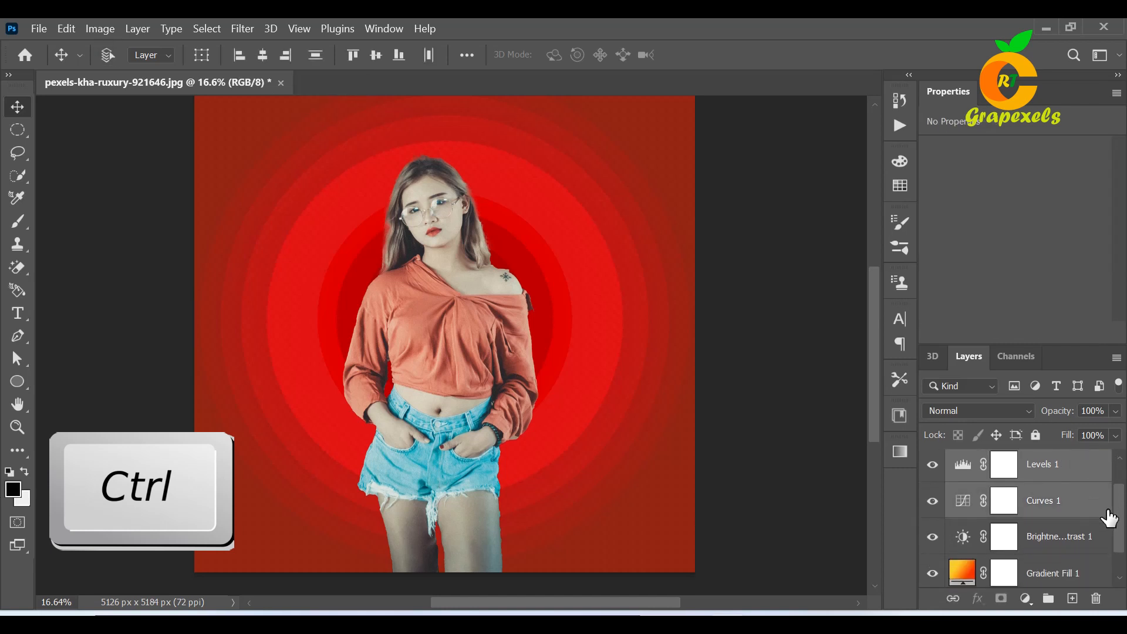
scroll(1082, 507, "down", 1)
left_click(1080, 512, "ctrl")
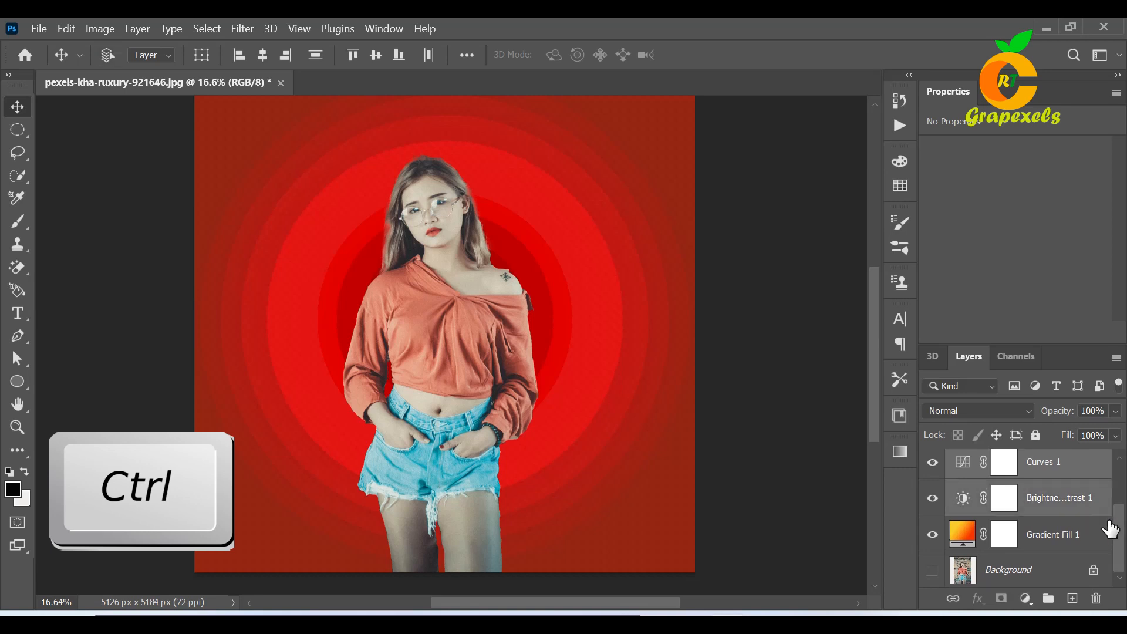
left_click(1082, 539, "ctrl")
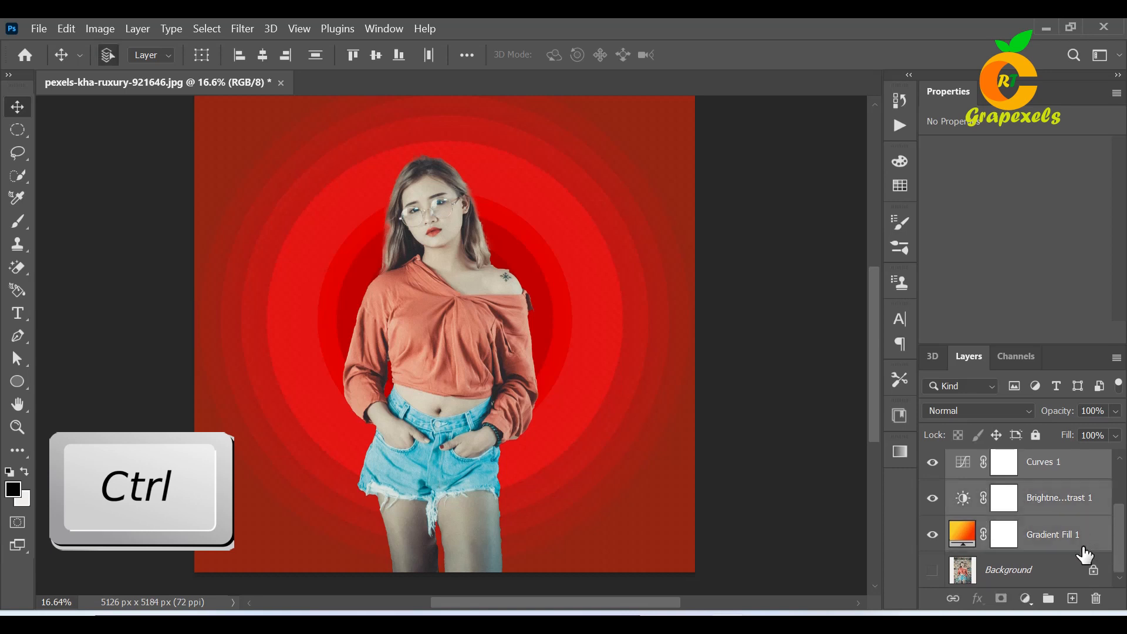
left_click(1048, 599)
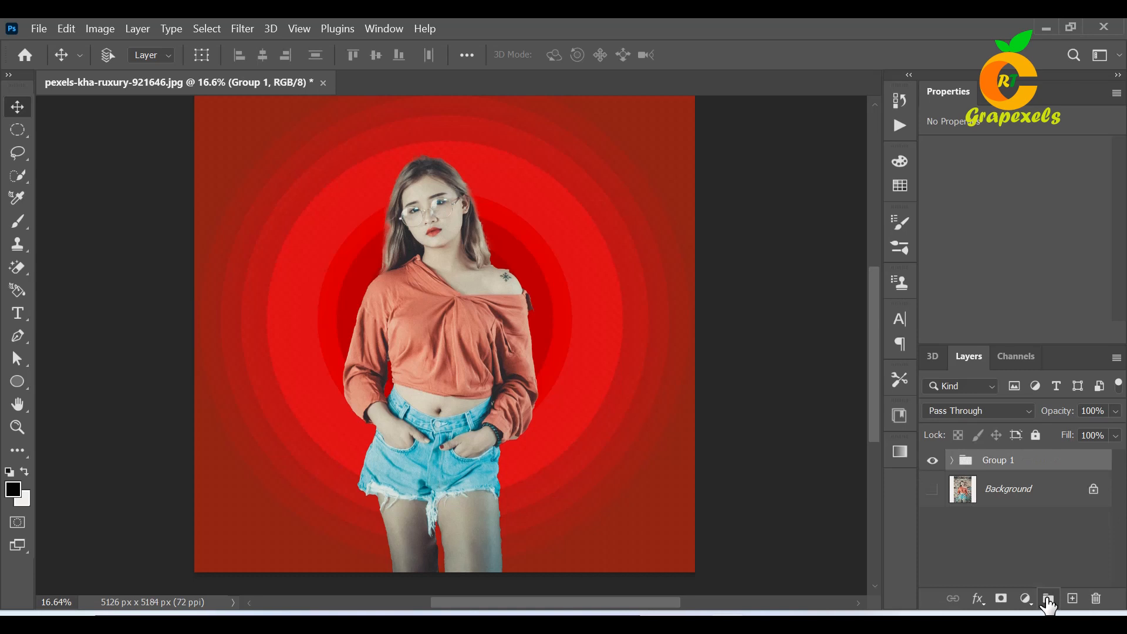
Compare the original photo with the edit by toggling the visibility of the layer group and the Background layer.
left_click(933, 460)
left_click(933, 490)
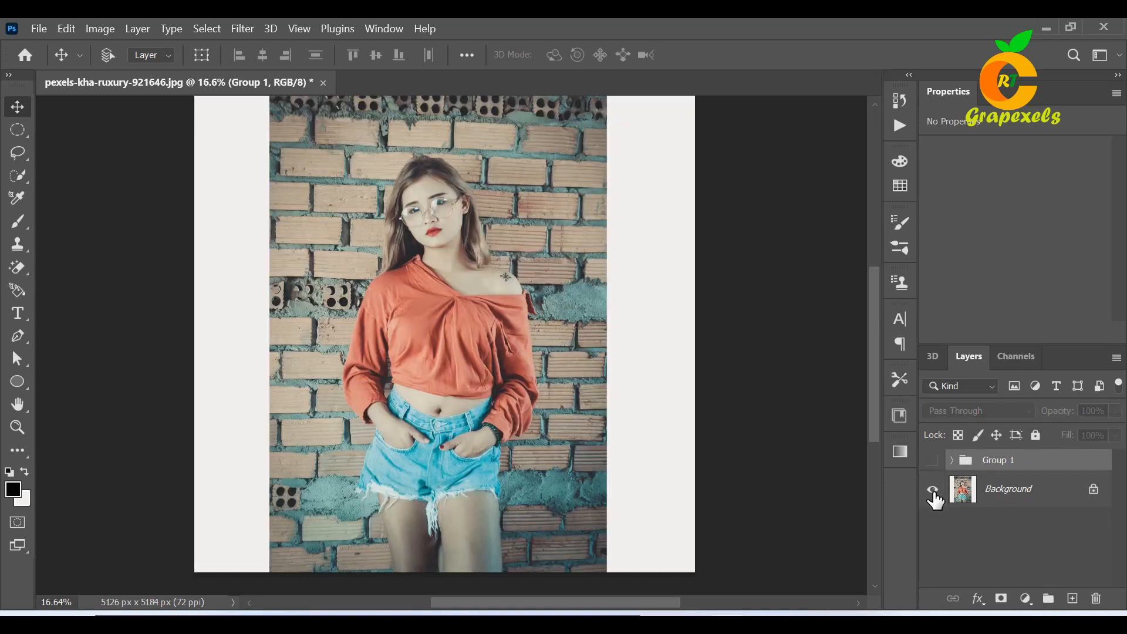
left_click(933, 492)
left_click(933, 462)
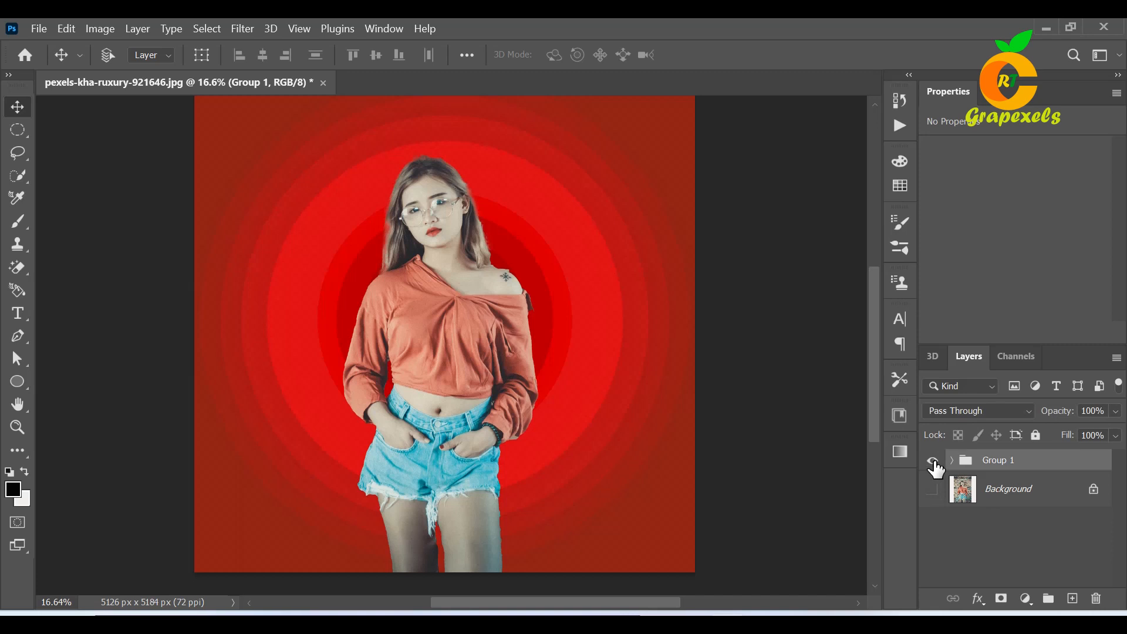